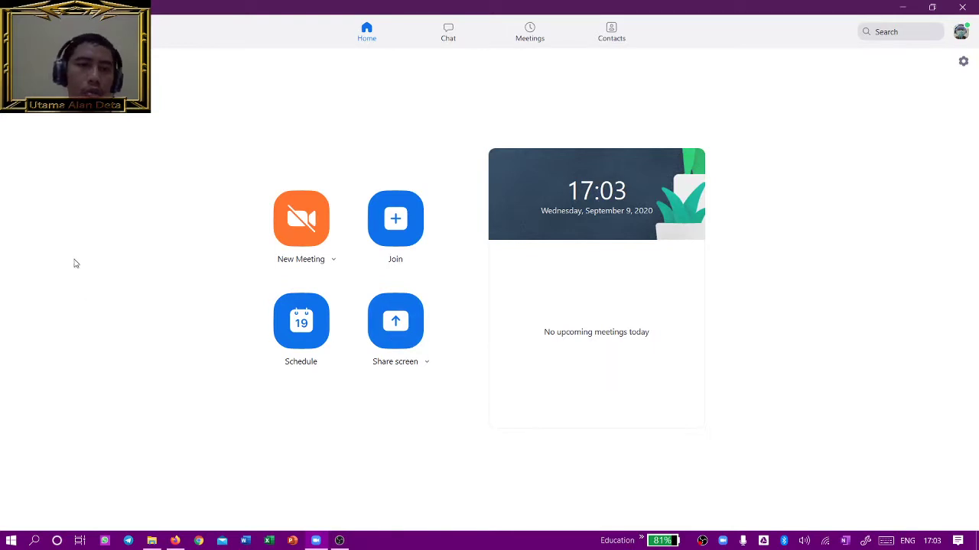
Start a new meeting in a maximized window, joined with computer audio and with the microphone muted
{"action": "left_click", "coordinate": [302, 221]}
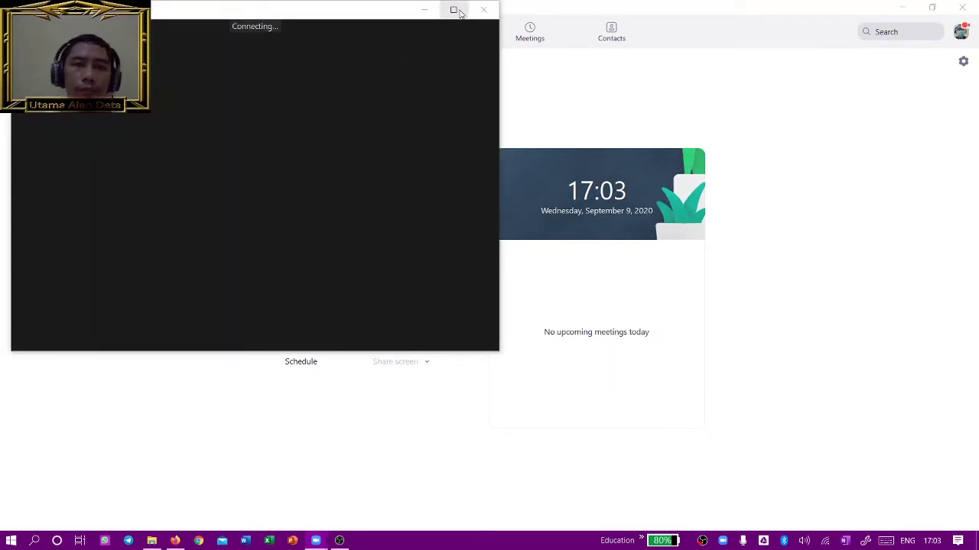
{"action": "left_click", "coordinate": [459, 12]}
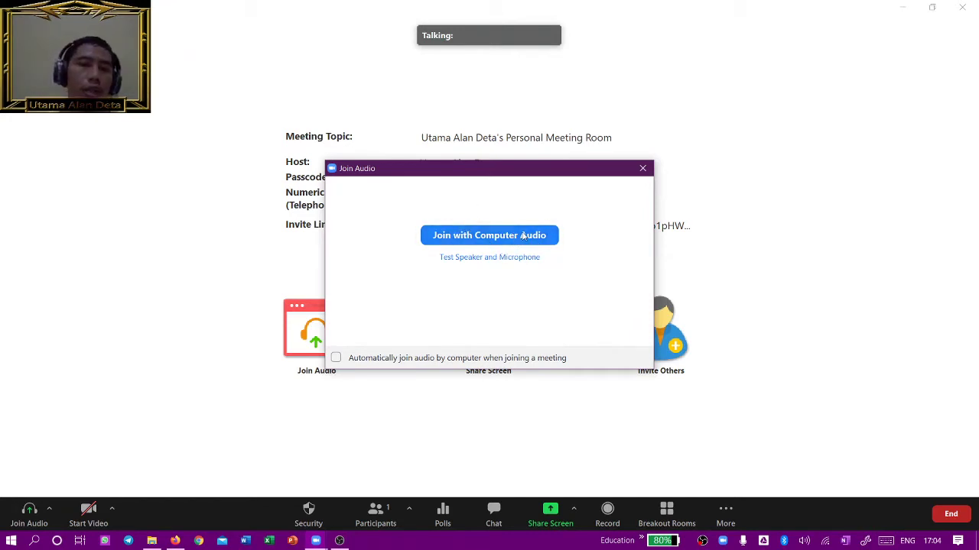
{"action": "left_click", "coordinate": [498, 237]}
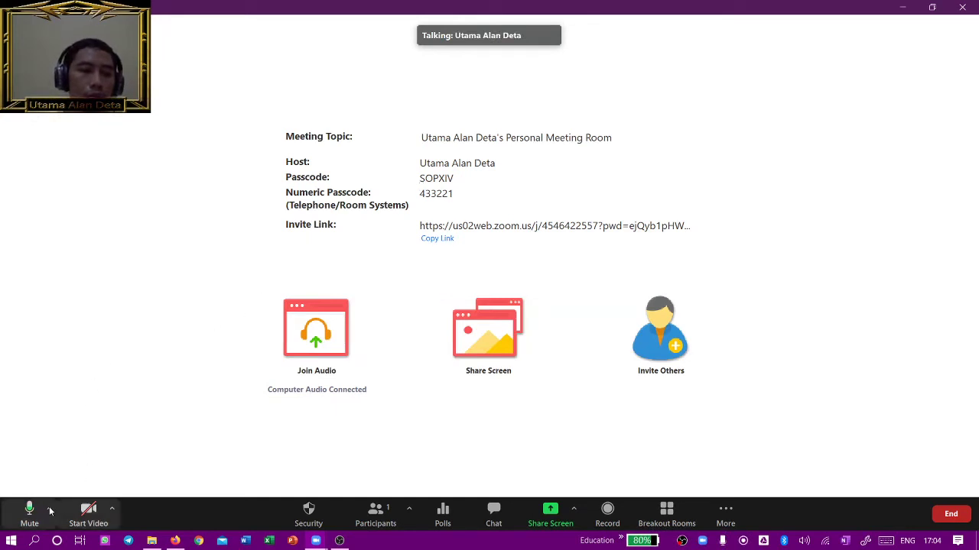
{"action": "left_click", "coordinate": [29, 511]}
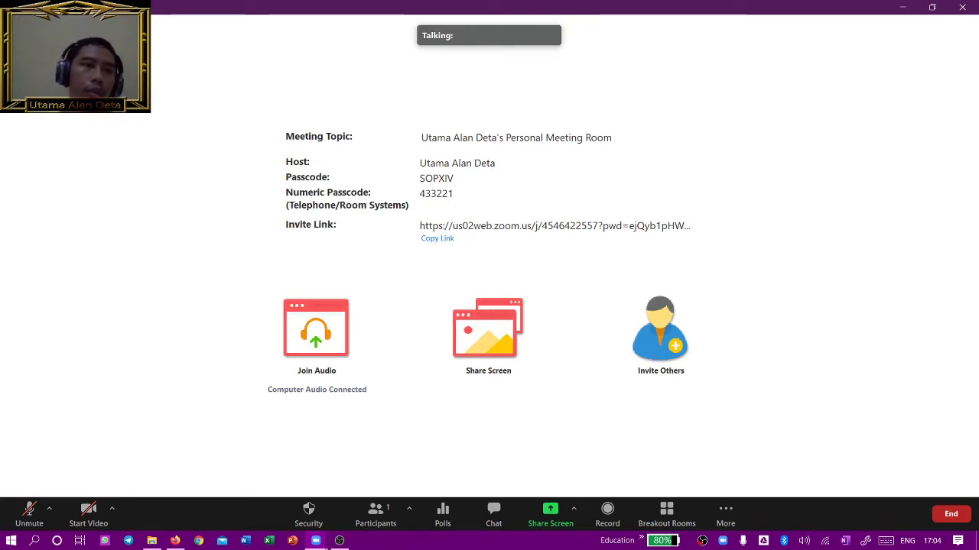
Look at the meeting information, including the meeting ID, passcode and invite link
{"action": "left_click", "coordinate": [13, 26]}
{"action": "left_click", "coordinate": [71, 324]}
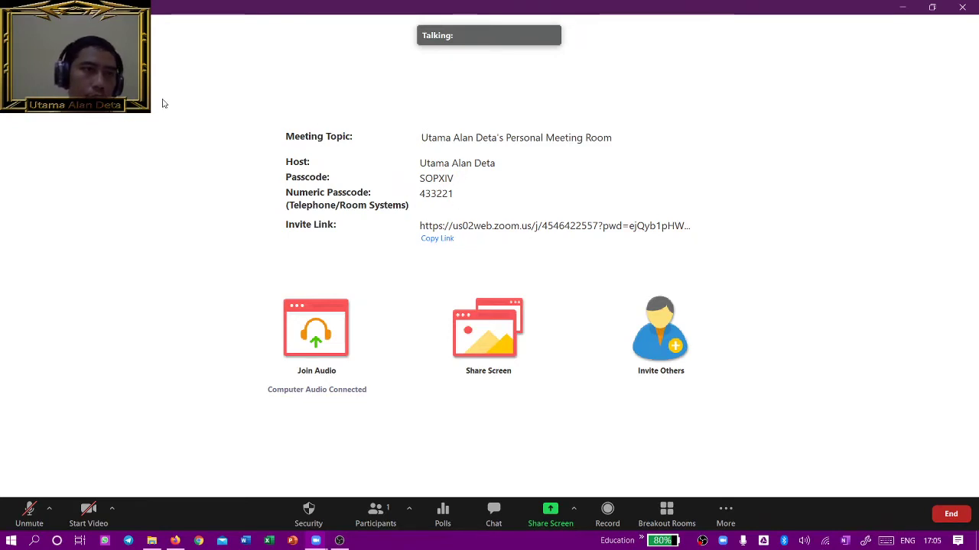
{"action": "left_click", "coordinate": [11, 26]}
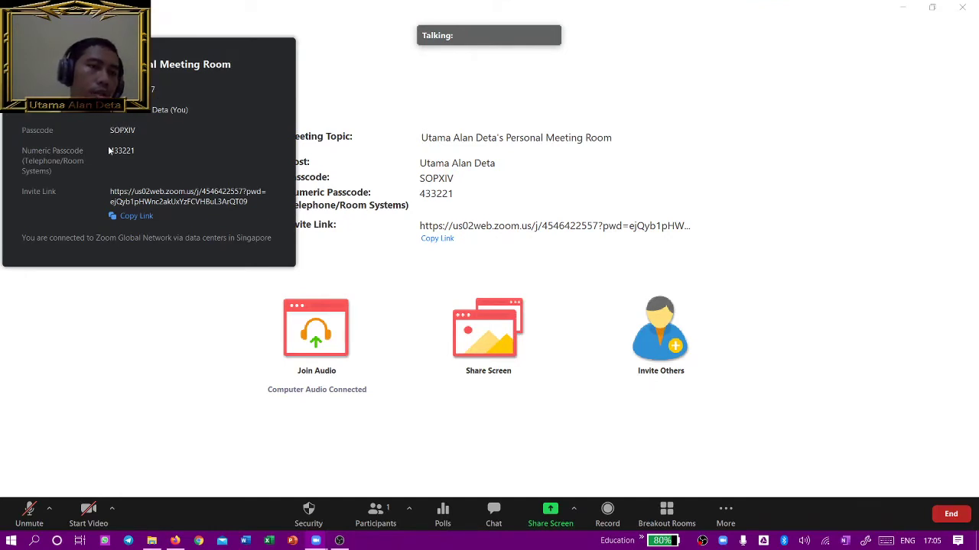
{"action": "left_click", "coordinate": [146, 344]}
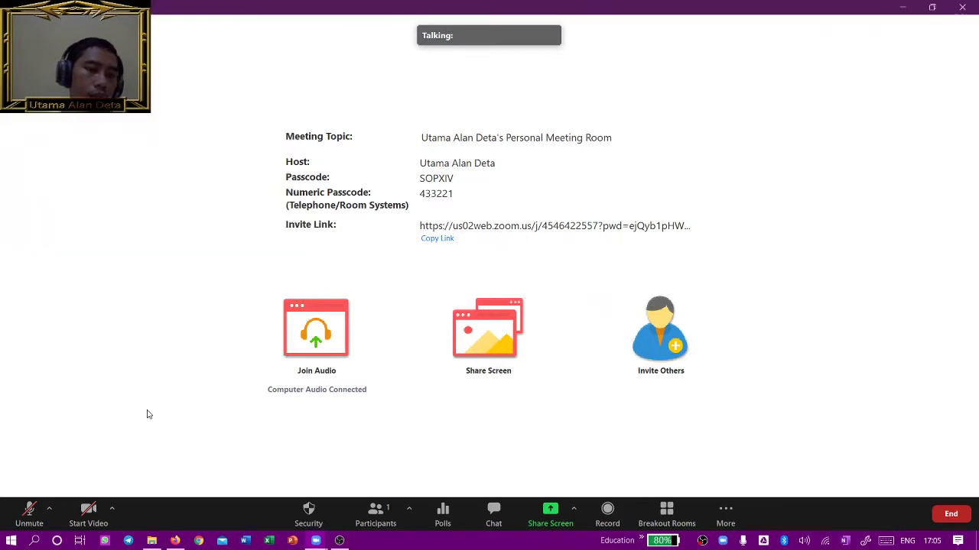
Review the microphone and speaker choices, and briefly unmute and mute the microphone
{"action": "left_click", "coordinate": [47, 510]}
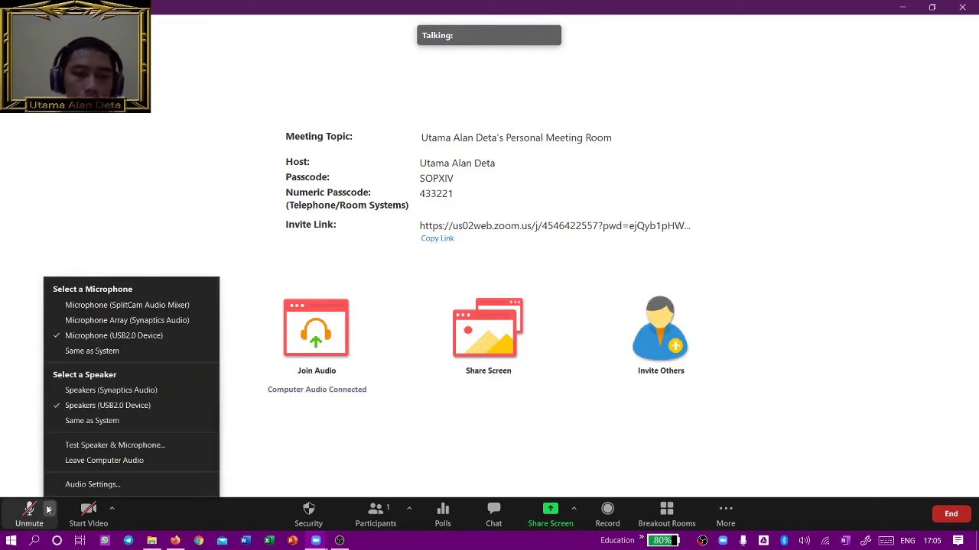
{"action": "left_click", "coordinate": [31, 454]}
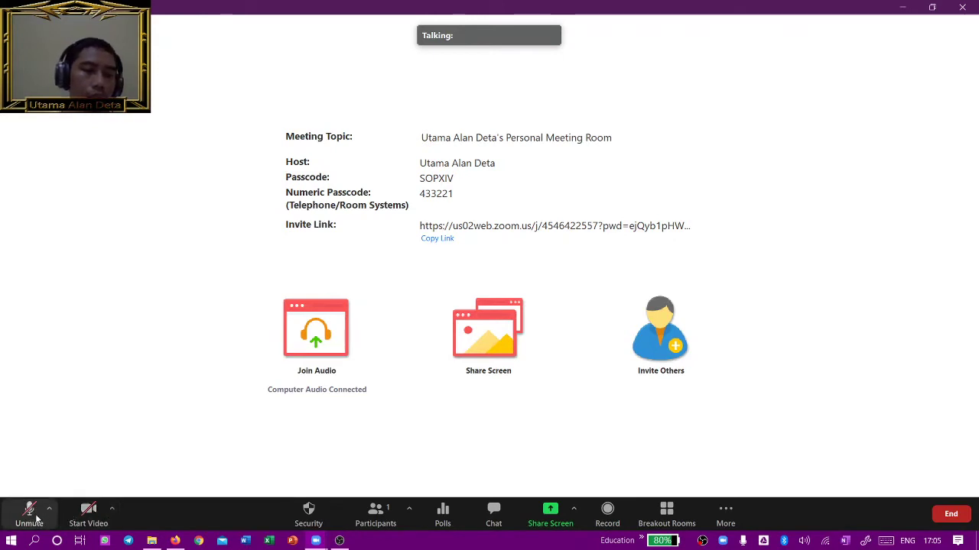
{"action": "left_click", "coordinate": [38, 520]}
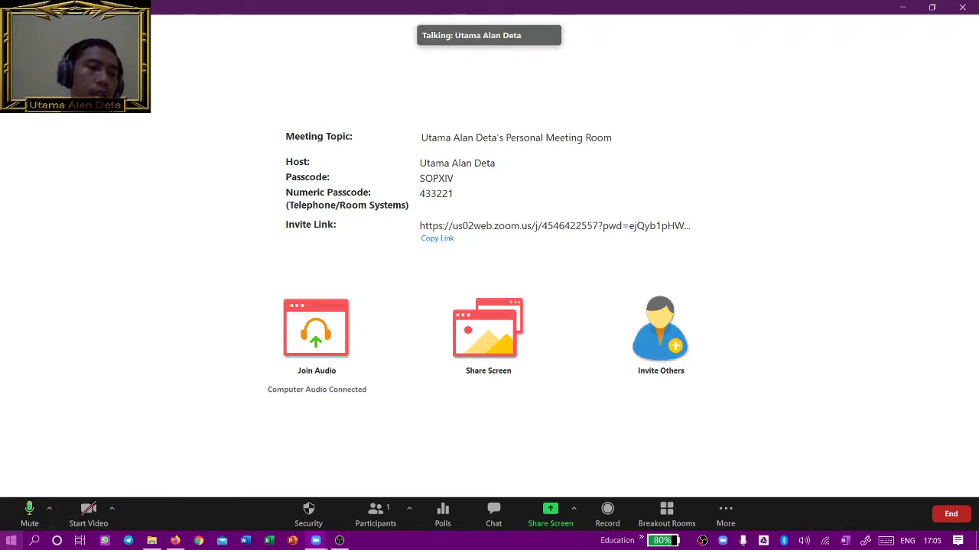
{"action": "left_click", "coordinate": [29, 510]}
{"action": "left_click", "coordinate": [49, 508]}
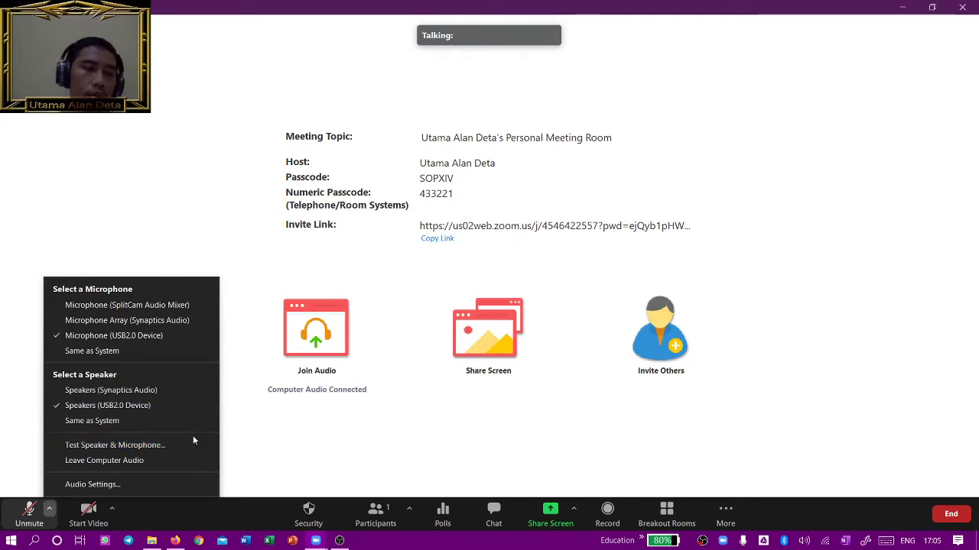
{"action": "left_click", "coordinate": [238, 453]}
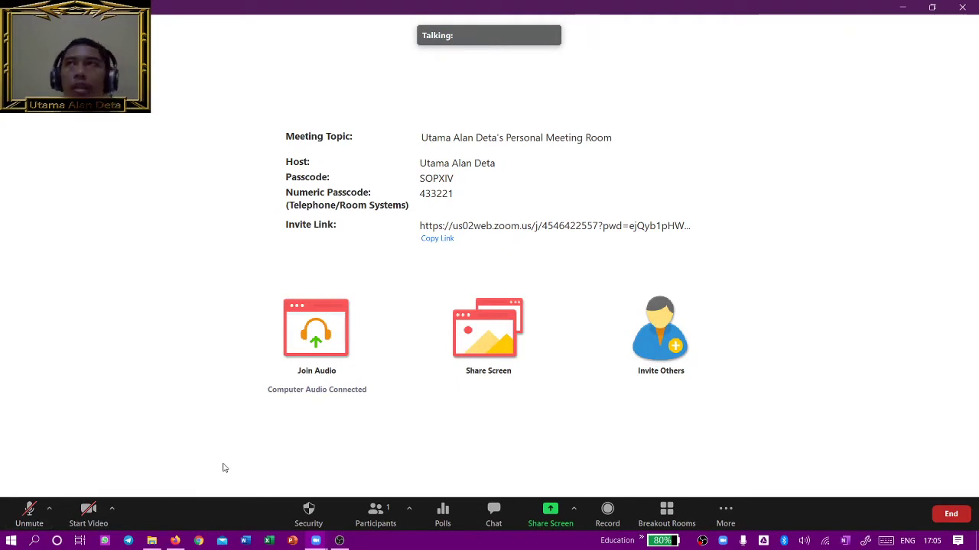
Examine the virtual background settings and the option for adding a background image from the computer, without adding one
{"action": "left_click", "coordinate": [111, 510]}
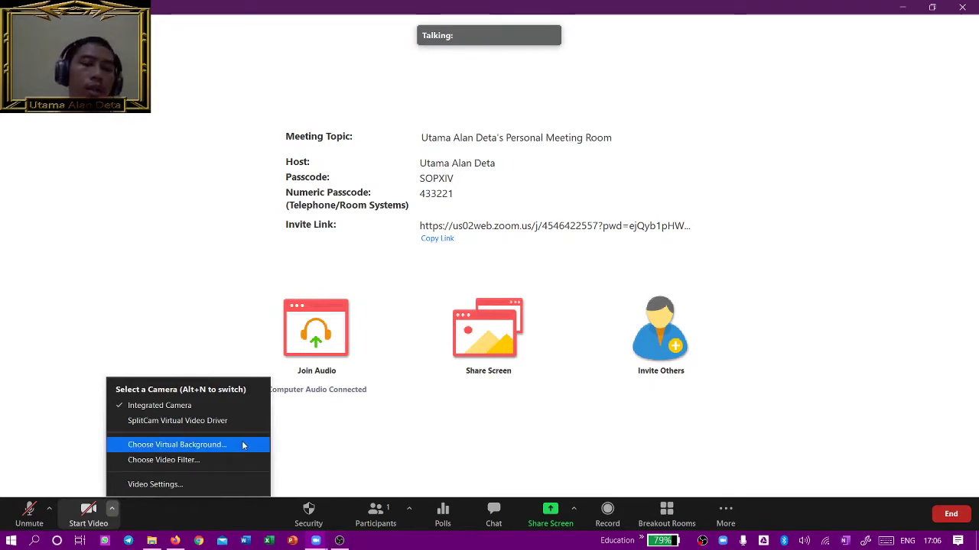
{"action": "left_click", "coordinate": [118, 448]}
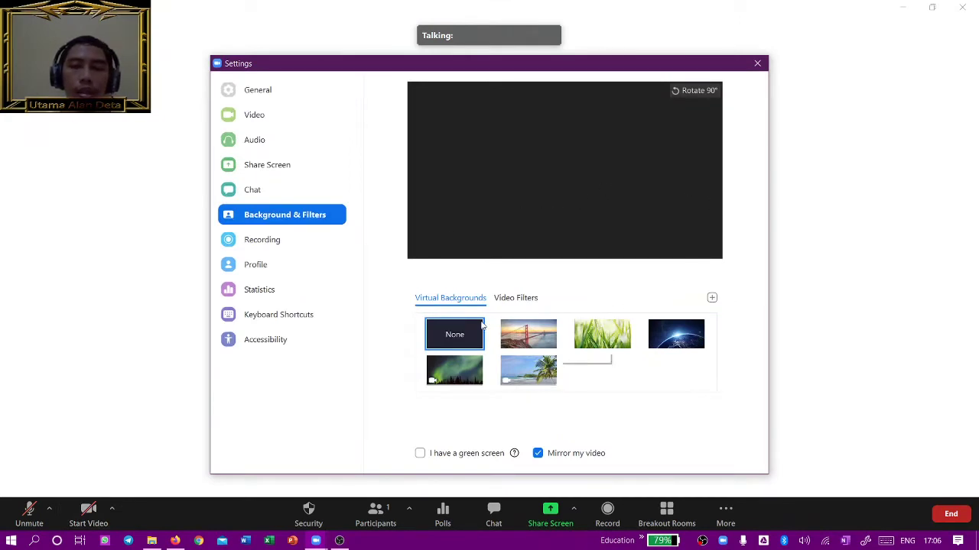
{"action": "left_click", "coordinate": [712, 298]}
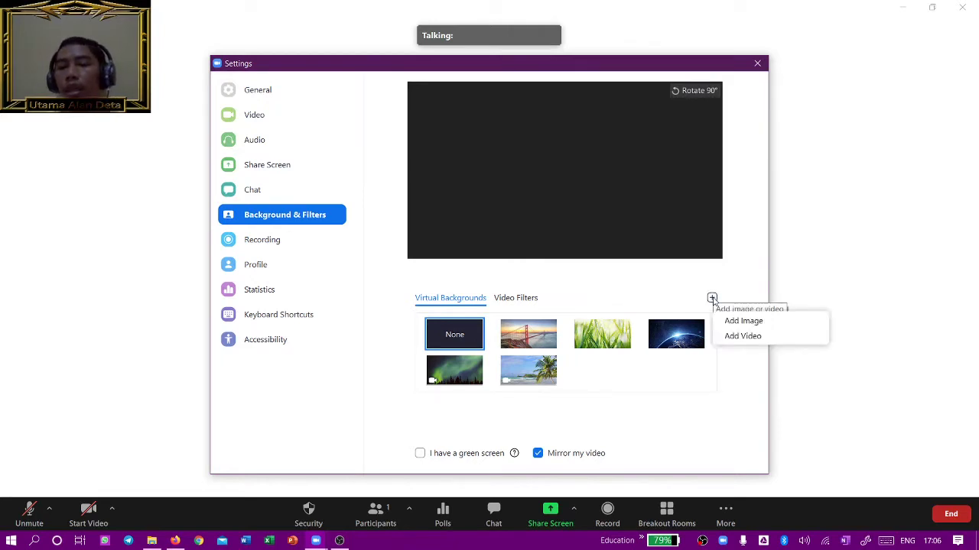
{"action": "left_click", "coordinate": [736, 323]}
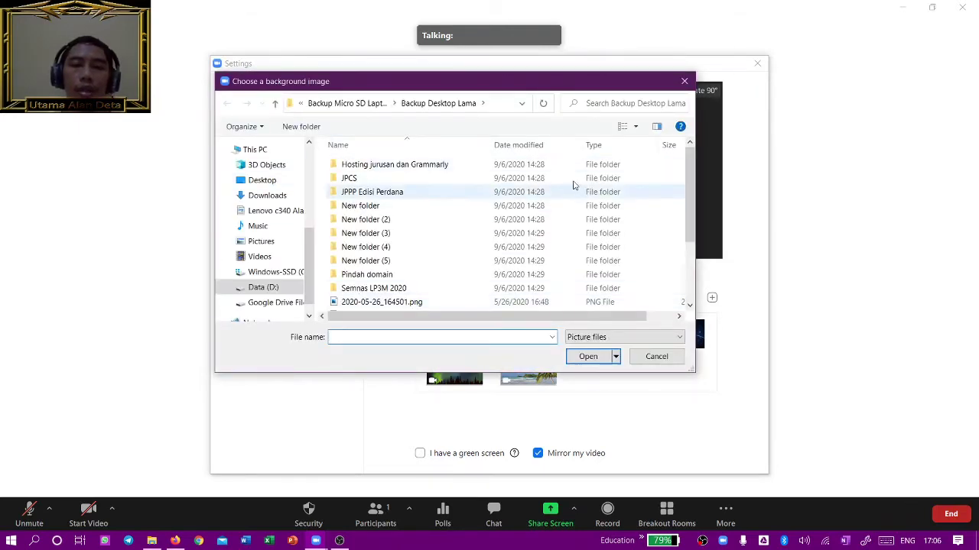
{"action": "left_click", "coordinate": [683, 81]}
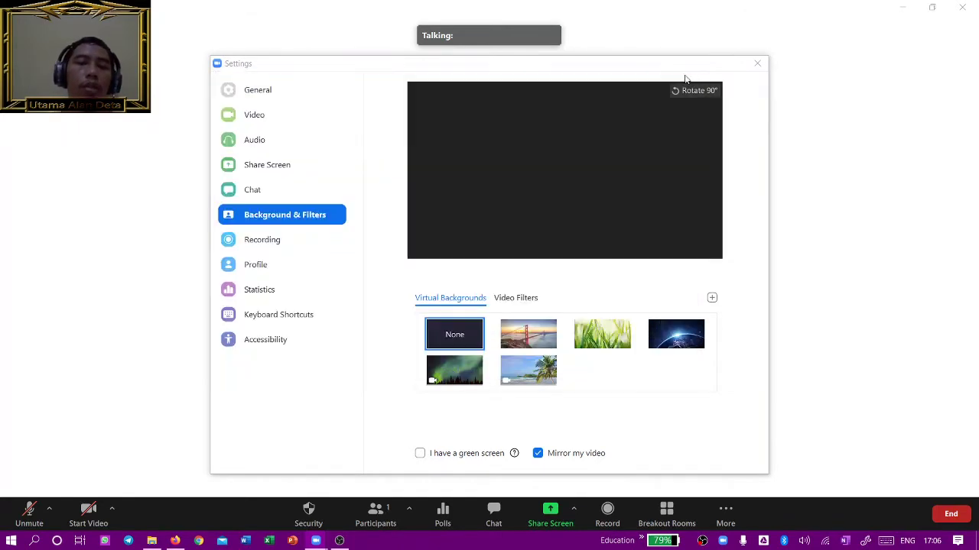
{"action": "left_click", "coordinate": [760, 67]}
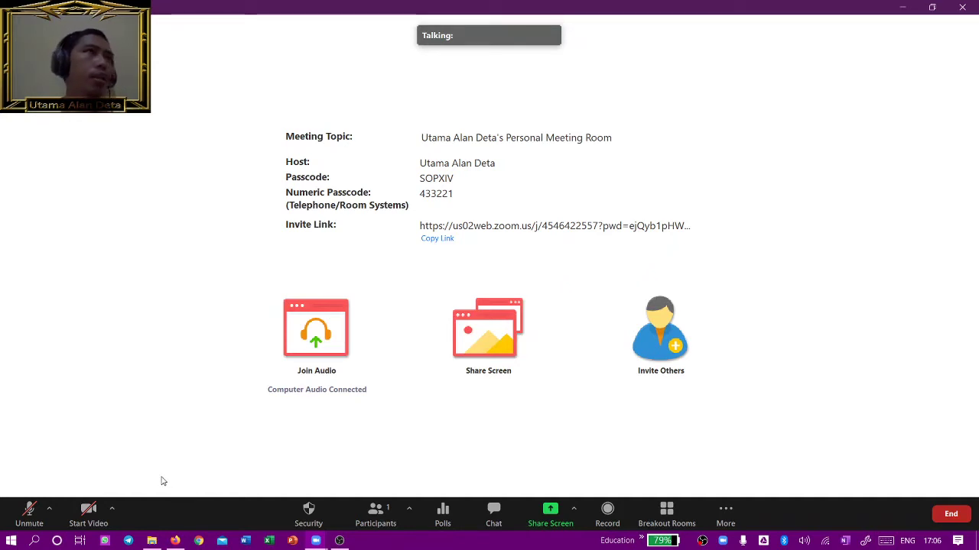
Look over the camera and video options, and the meeting's security options with the participant permissions
{"action": "left_click", "coordinate": [111, 510]}
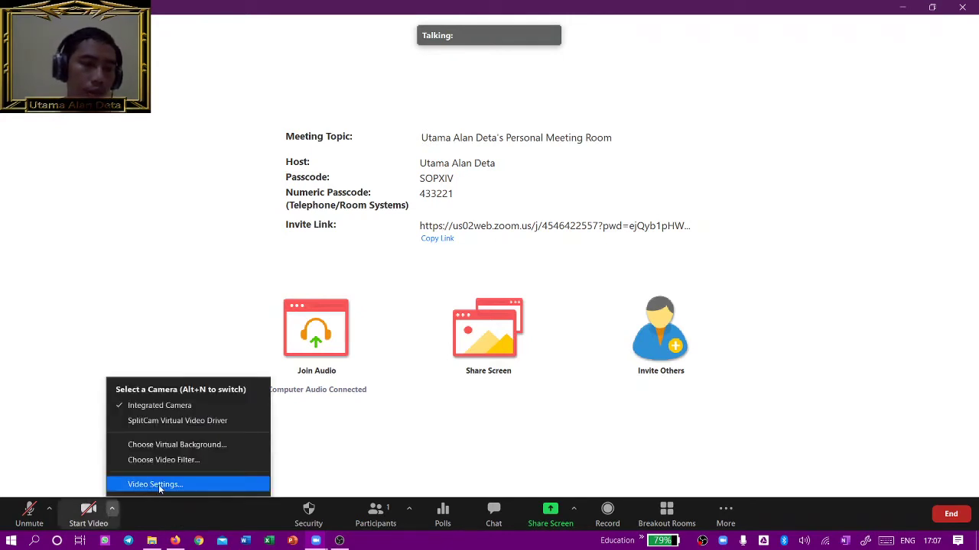
{"action": "left_click", "coordinate": [347, 480]}
{"action": "left_click", "coordinate": [313, 509]}
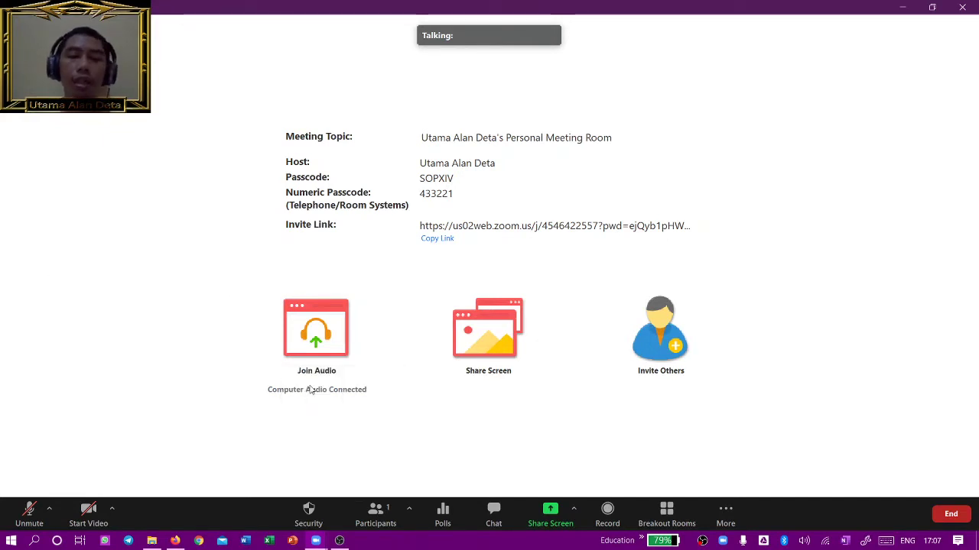
{"action": "left_click", "coordinate": [312, 386]}
{"action": "left_click", "coordinate": [311, 506]}
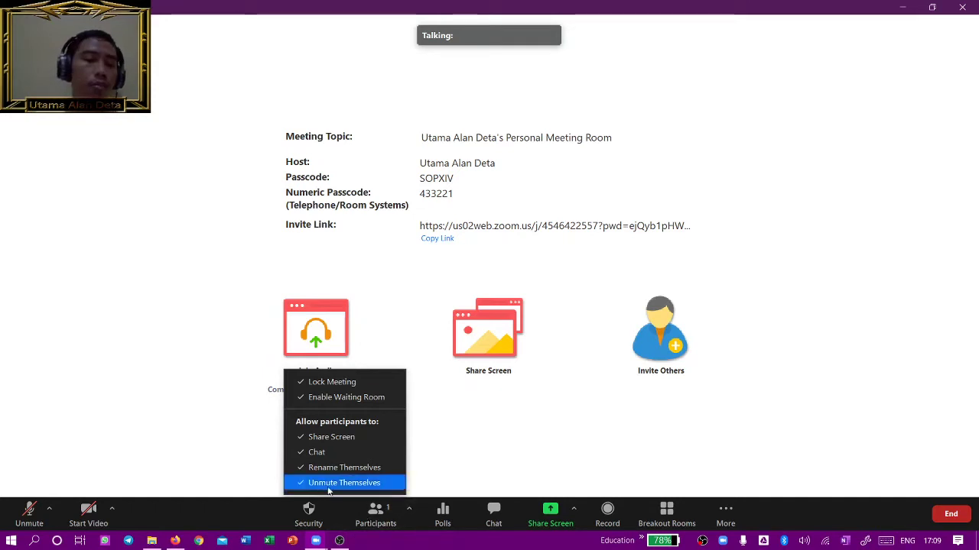
View the meeting's participants list, close it, and look at the polls
{"action": "left_click", "coordinate": [372, 520]}
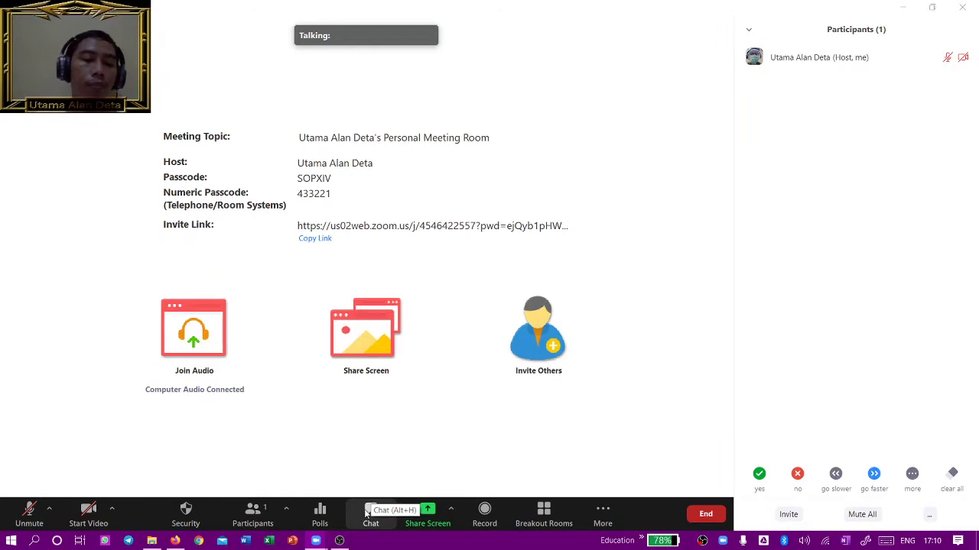
{"action": "left_click", "coordinate": [259, 516]}
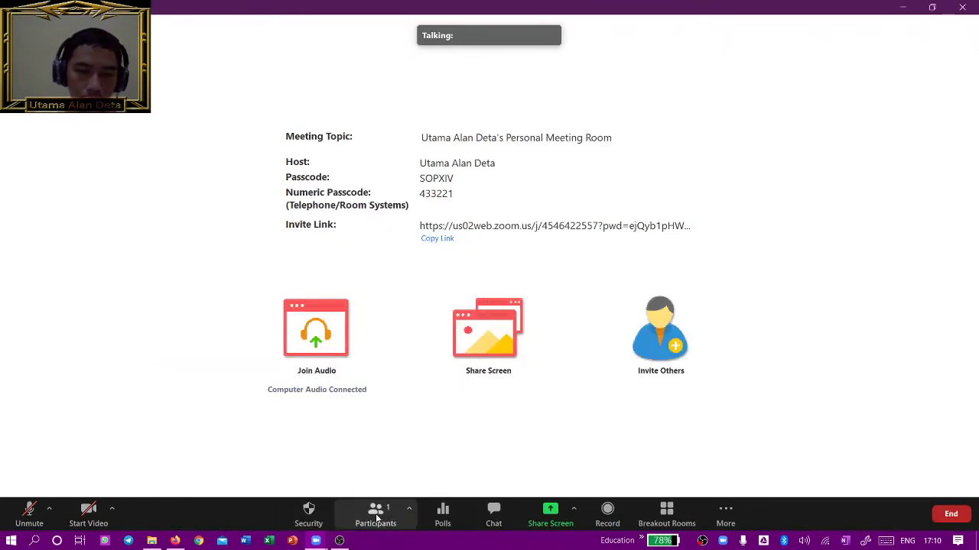
{"action": "left_click", "coordinate": [441, 516]}
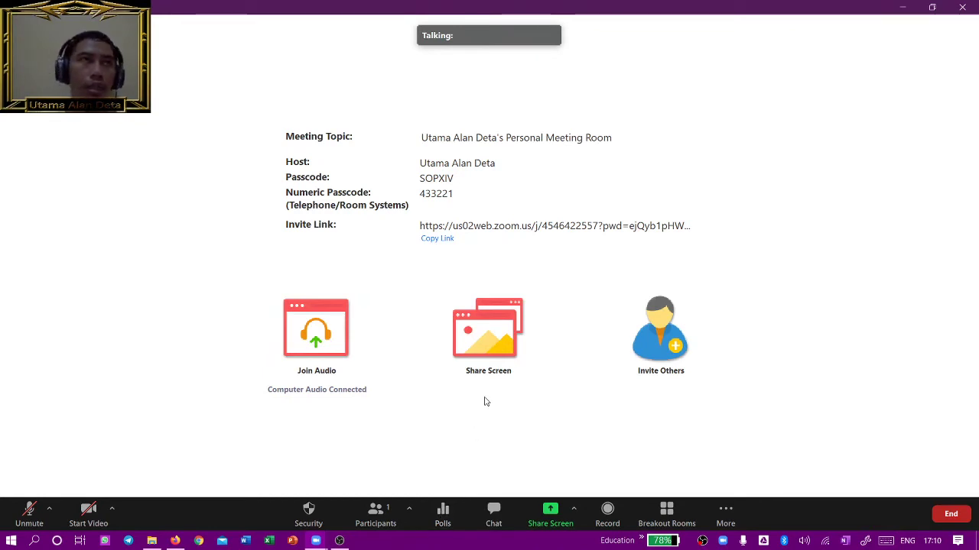
Open the meeting chat, check its message recipients, and show the participants list alongside it
{"action": "left_click", "coordinate": [490, 514]}
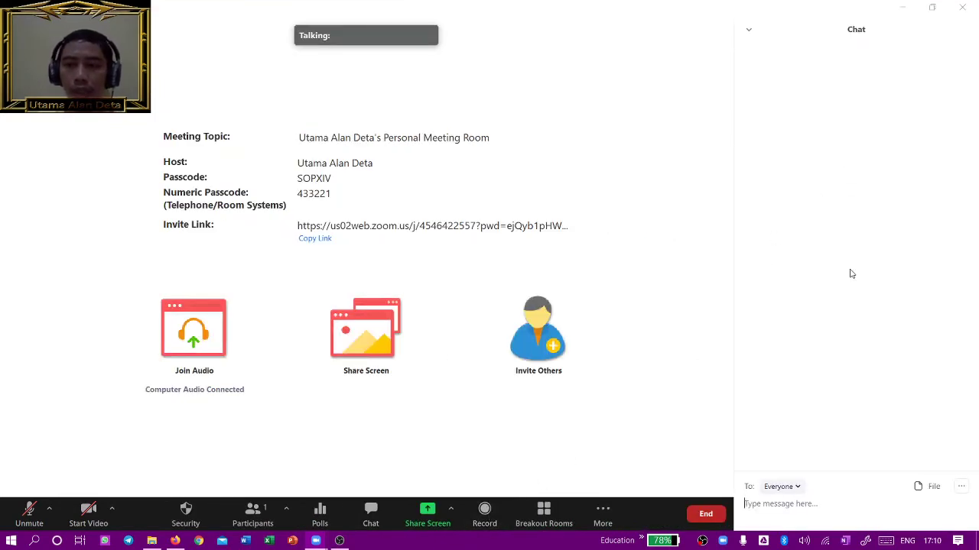
{"action": "left_click", "coordinate": [786, 490]}
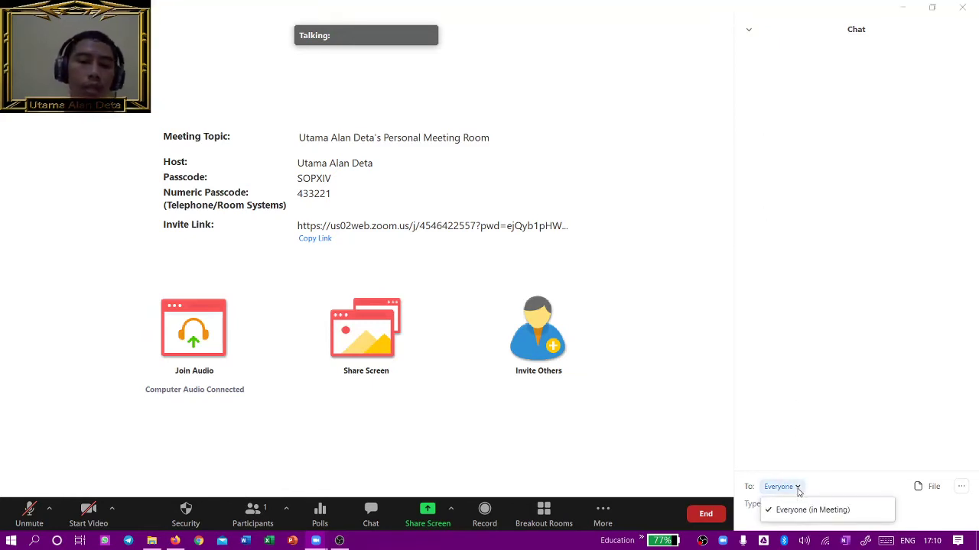
{"action": "left_click", "coordinate": [235, 513]}
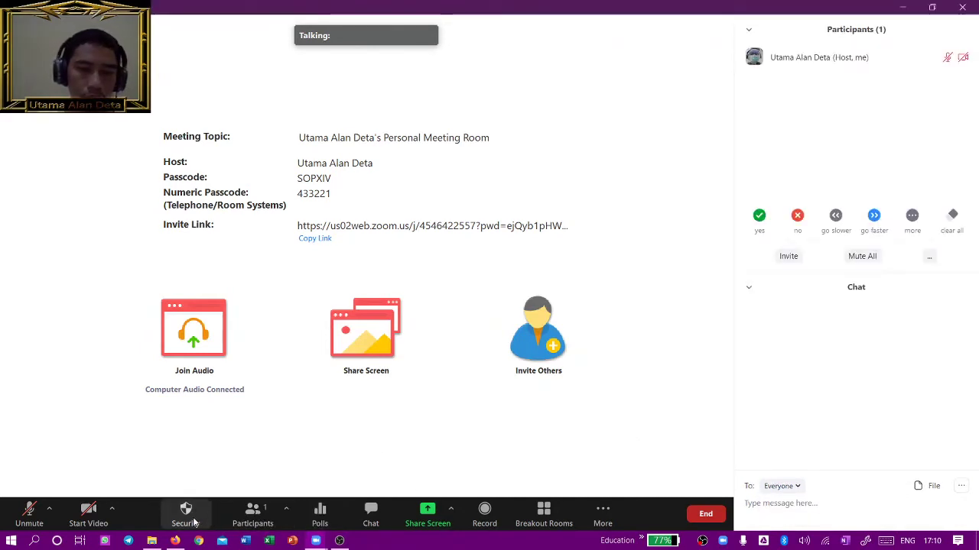
{"action": "left_click", "coordinate": [266, 517]}
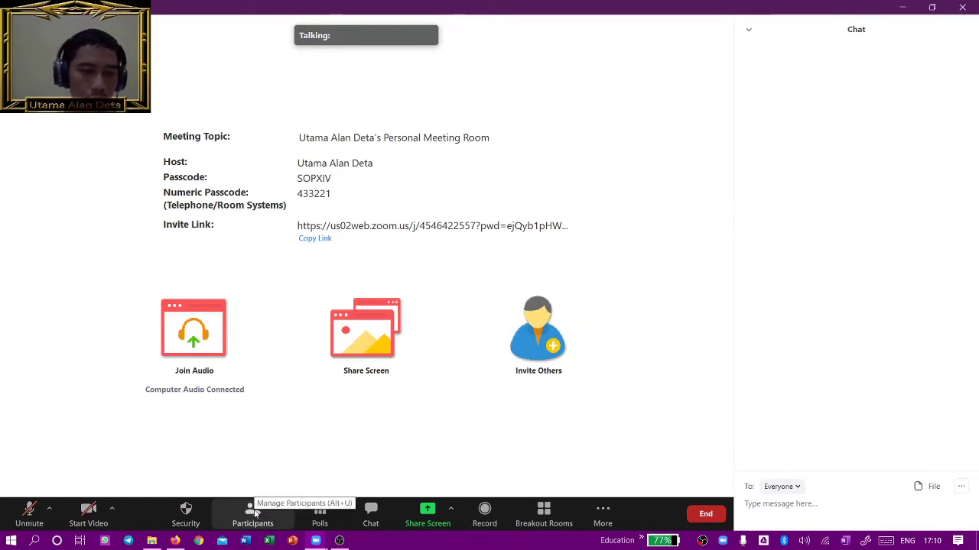
{"action": "left_click", "coordinate": [276, 513]}
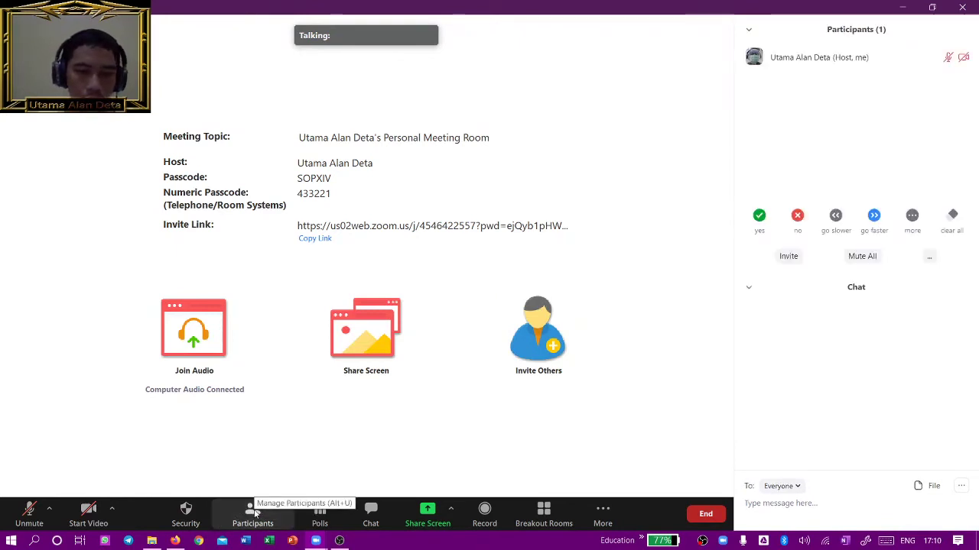
Review the participant permissions in the security options and the chat's recipient choices
{"action": "left_click", "coordinate": [185, 512]}
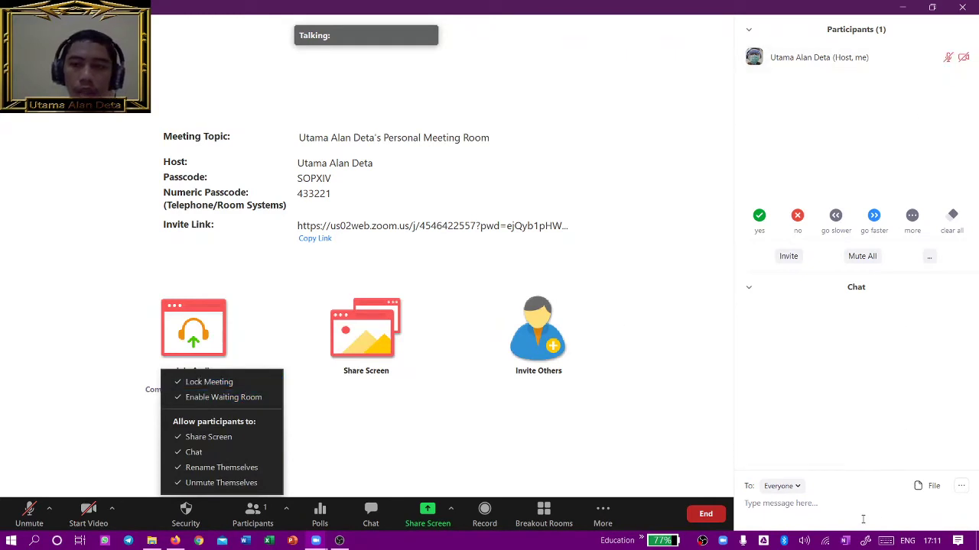
{"action": "left_click", "coordinate": [788, 488]}
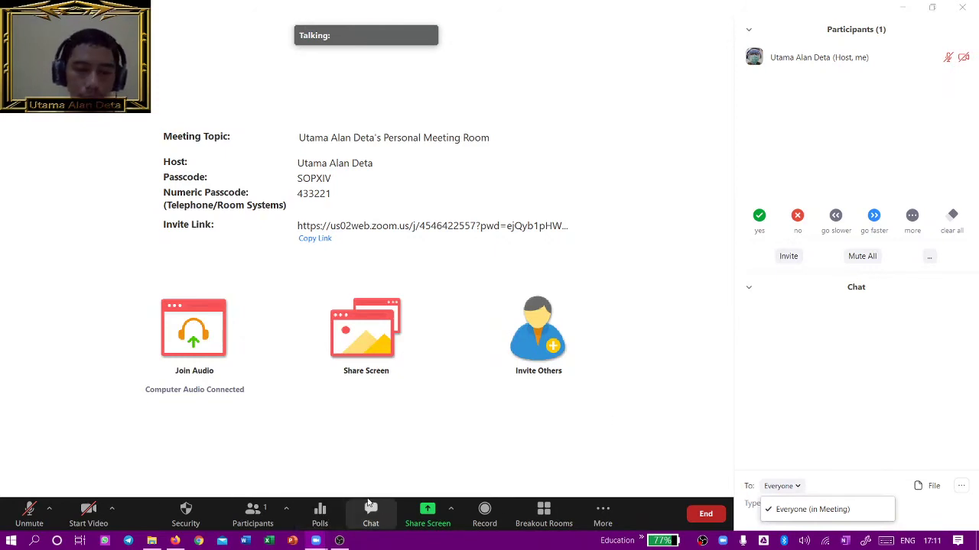
Examine the feedback options in the participants list, and close the chat so only the participants list stays open
{"action": "left_click", "coordinate": [270, 517]}
{"action": "left_click", "coordinate": [272, 517]}
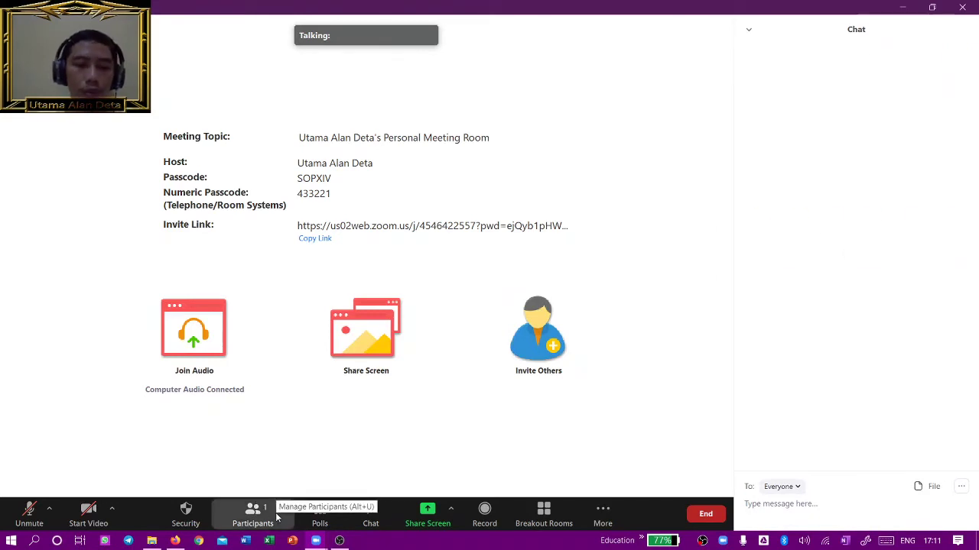
{"action": "left_click", "coordinate": [277, 518]}
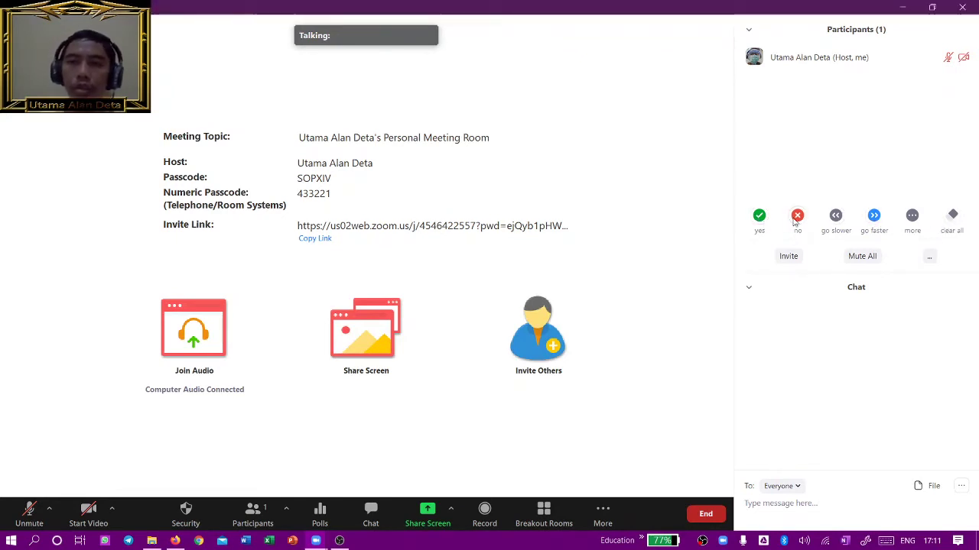
{"action": "mouse_move", "coordinate": [910, 226]}
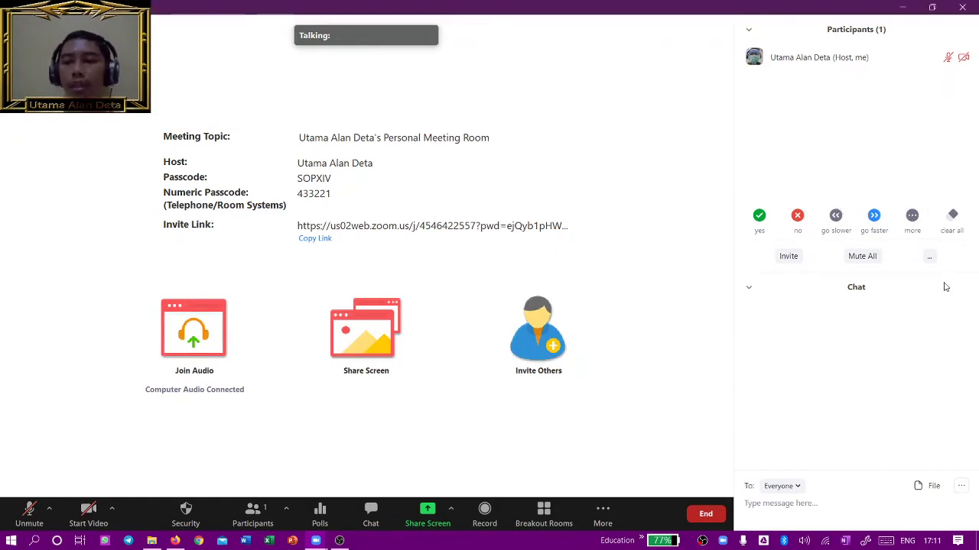
{"action": "left_click", "coordinate": [753, 289]}
{"action": "left_click", "coordinate": [767, 314]}
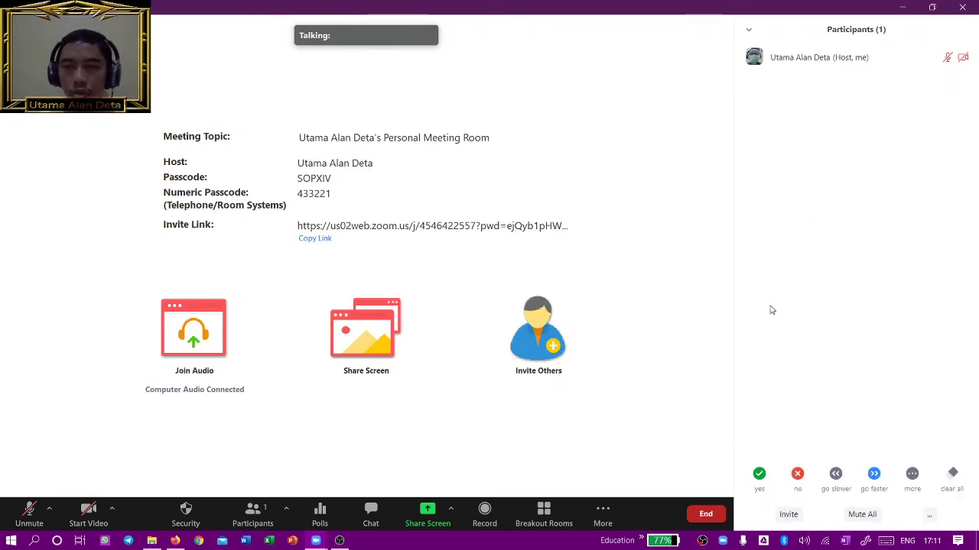
Unlock the meeting from the participant invitation, review the contact and email invitation options, and close the invitation window
{"action": "left_click", "coordinate": [790, 515]}
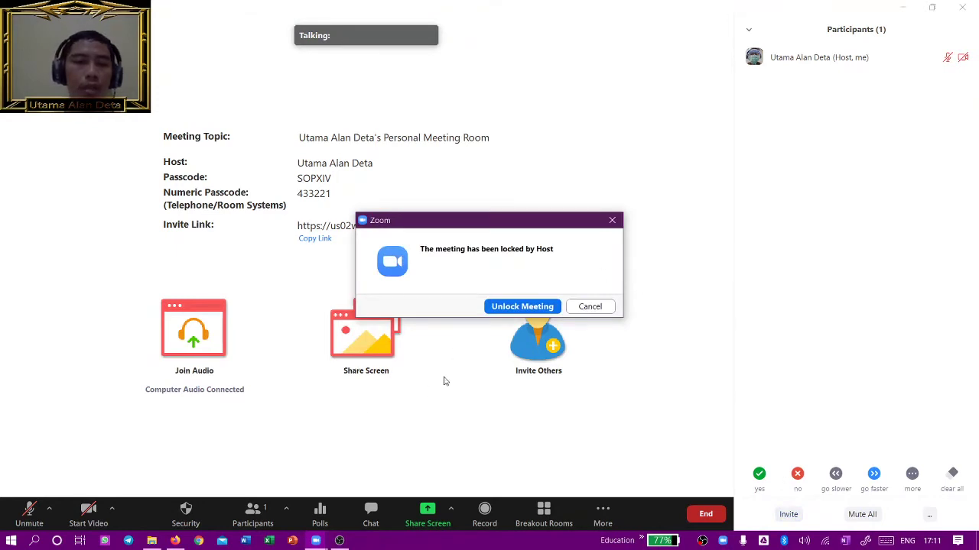
{"action": "left_click", "coordinate": [522, 306]}
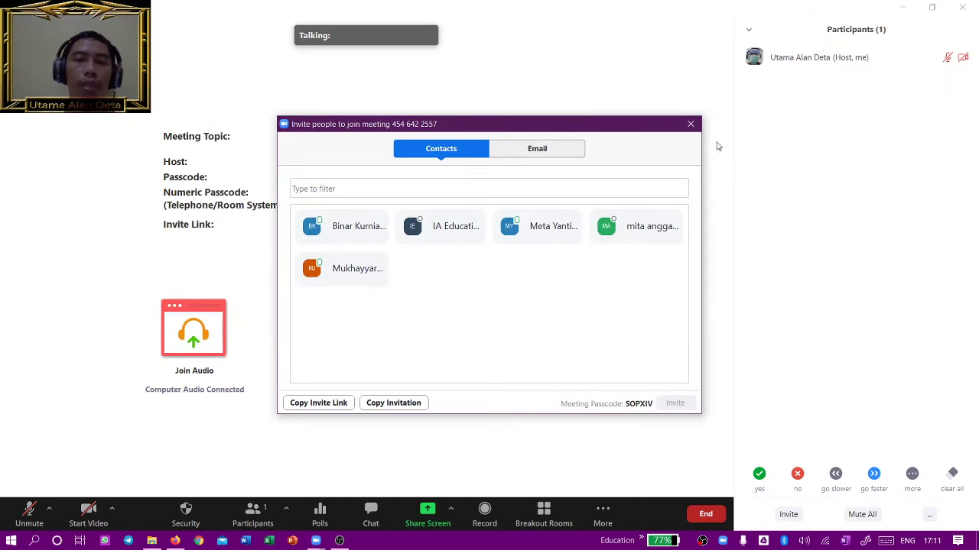
{"action": "left_click", "coordinate": [691, 125]}
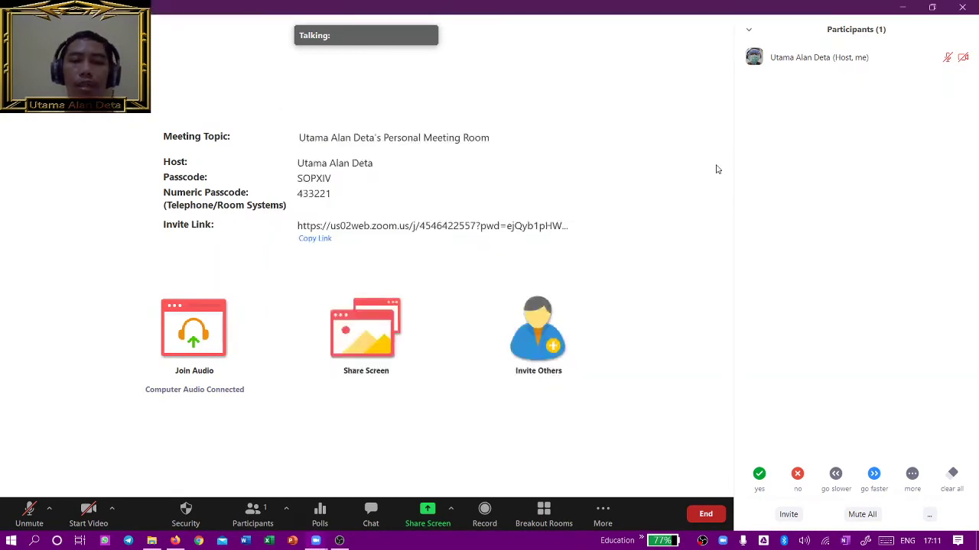
{"action": "left_click", "coordinate": [788, 514]}
{"action": "left_click", "coordinate": [530, 153]}
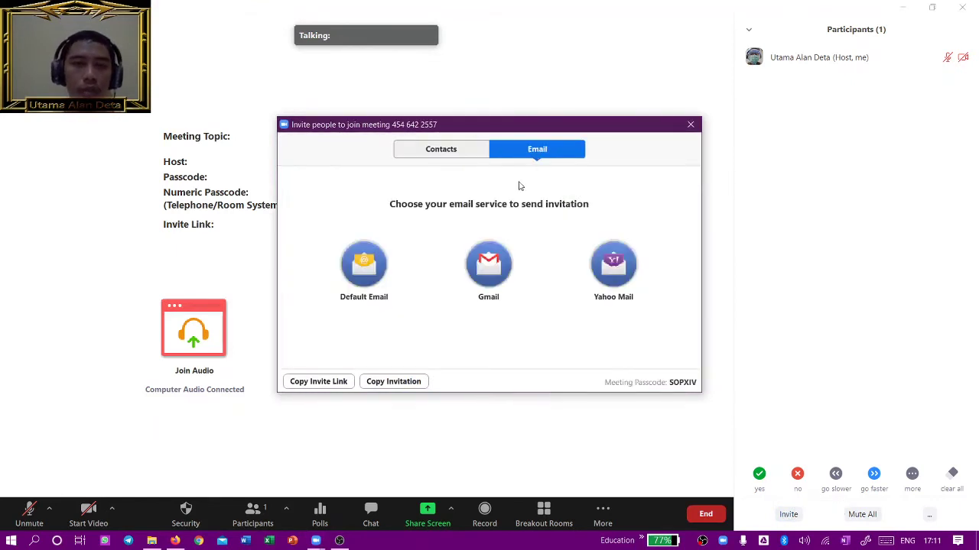
{"action": "left_click", "coordinate": [690, 126]}
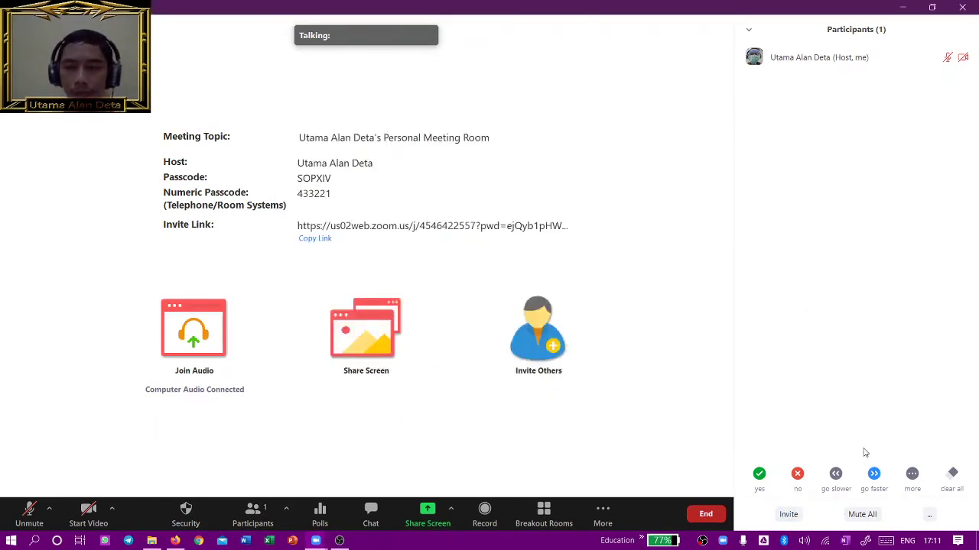
Mute all current and new participants without allowing them to unmute themselves
{"action": "left_click", "coordinate": [864, 514]}
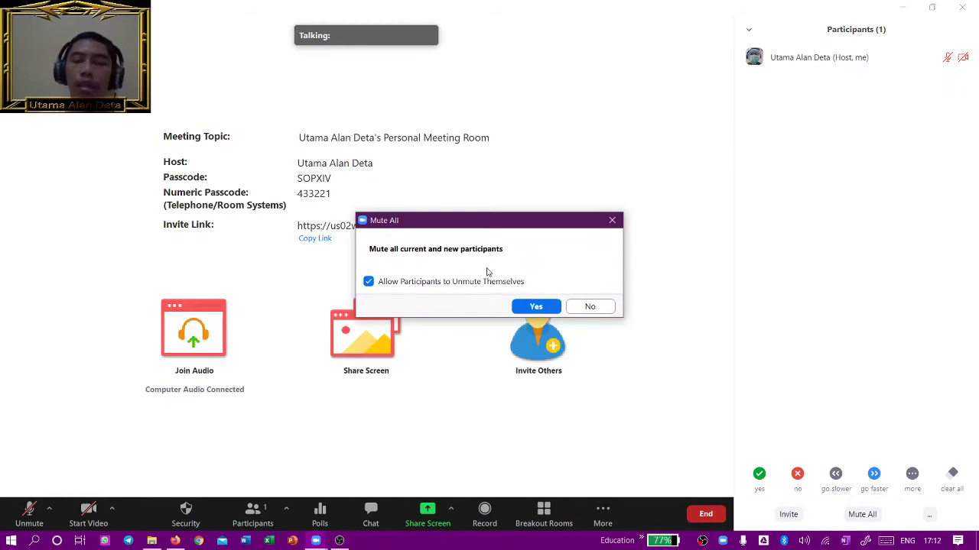
{"action": "left_click", "coordinate": [369, 282]}
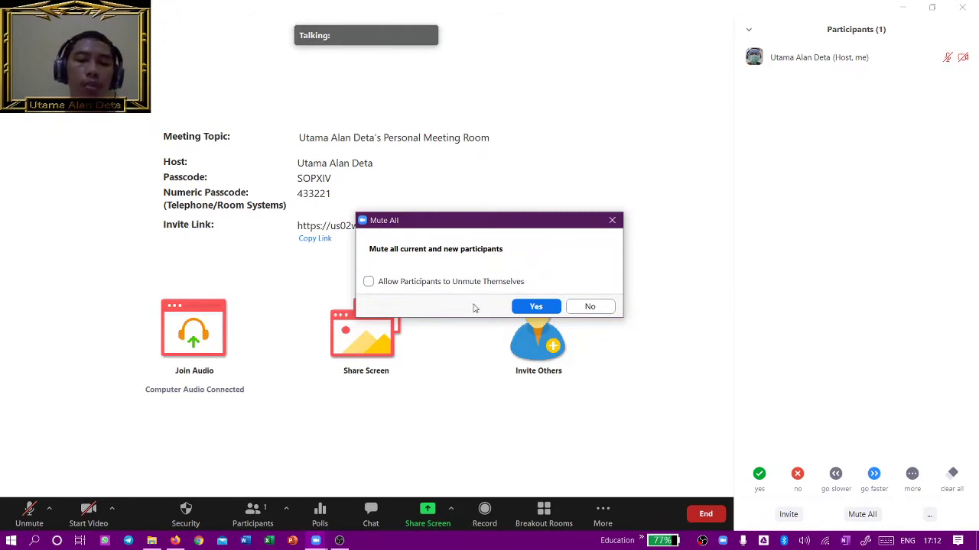
{"action": "left_click", "coordinate": [368, 283]}
{"action": "left_click", "coordinate": [375, 286]}
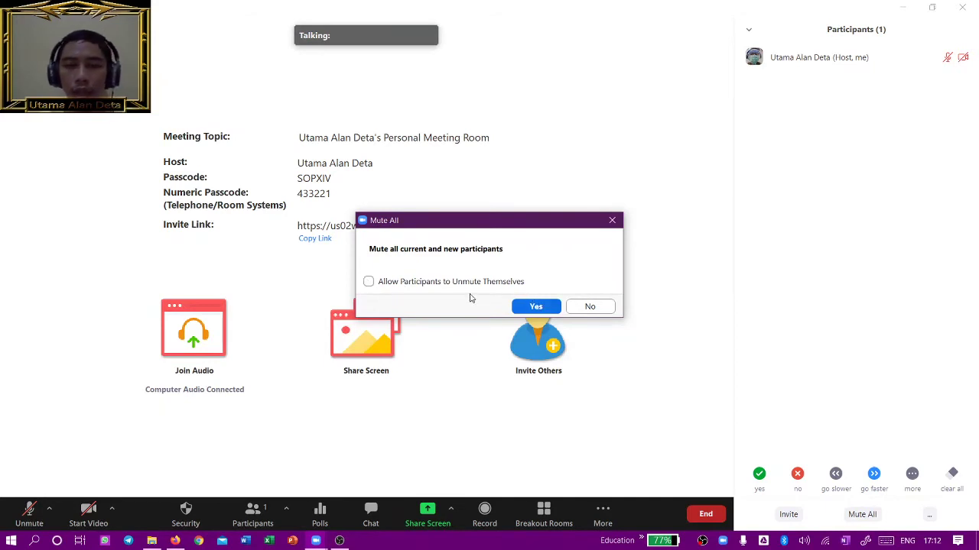
{"action": "left_click", "coordinate": [536, 307]}
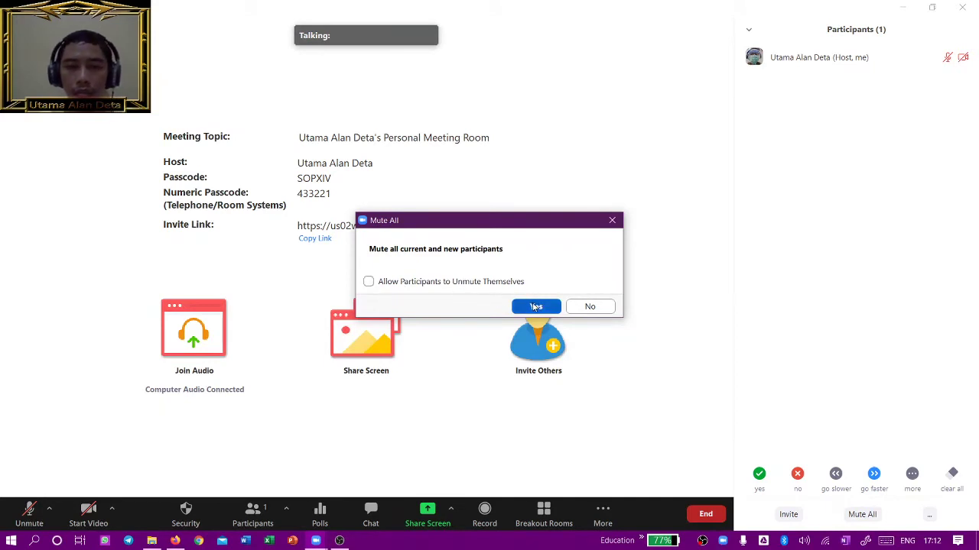
Turn off the sound for someone joining or leaving, and review the remaining participant management options
{"action": "left_click", "coordinate": [928, 517]}
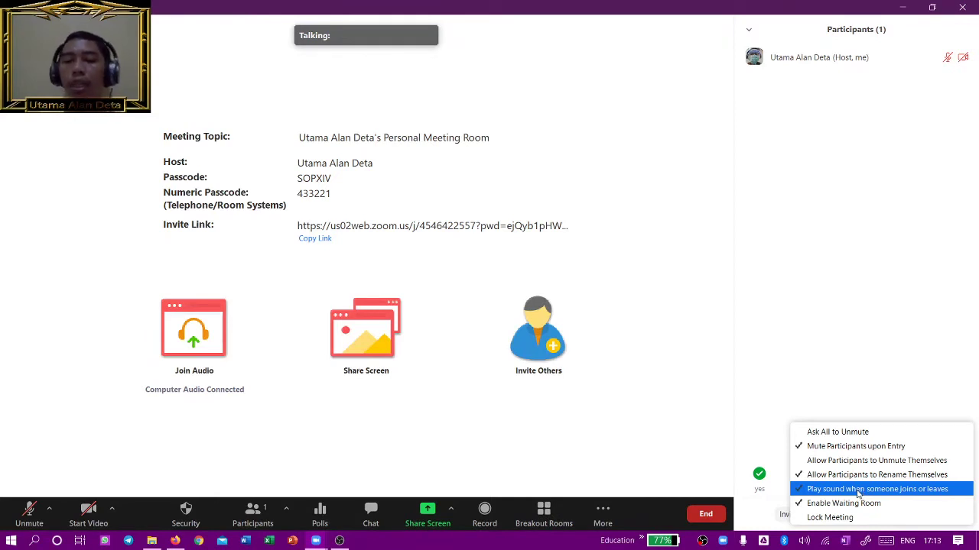
{"action": "left_click", "coordinate": [857, 493]}
{"action": "left_click", "coordinate": [928, 521]}
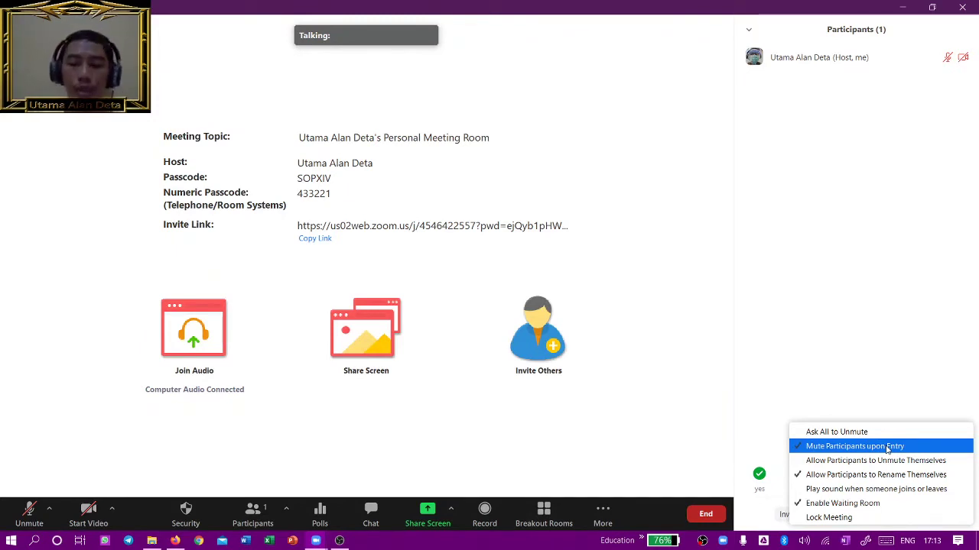
{"action": "left_click", "coordinate": [891, 390]}
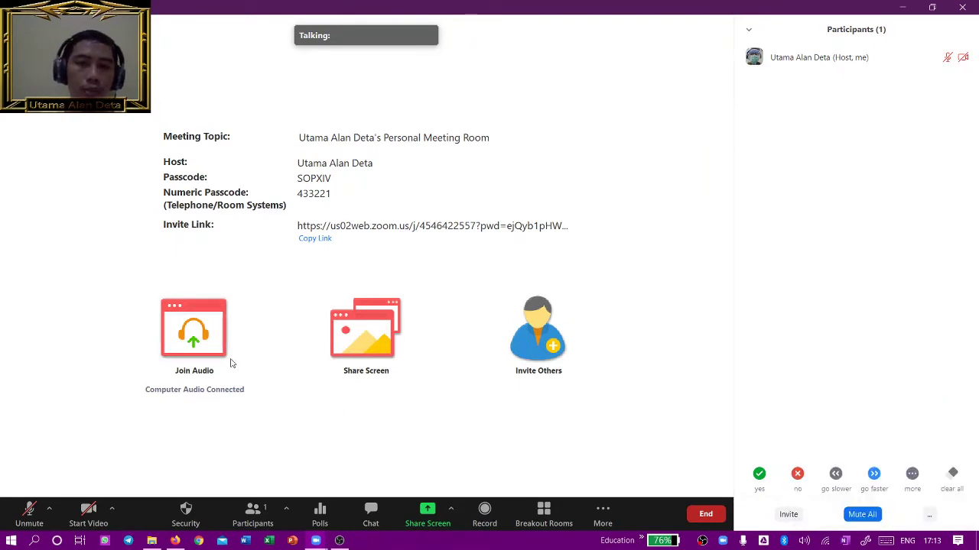
{"action": "left_click", "coordinate": [928, 515]}
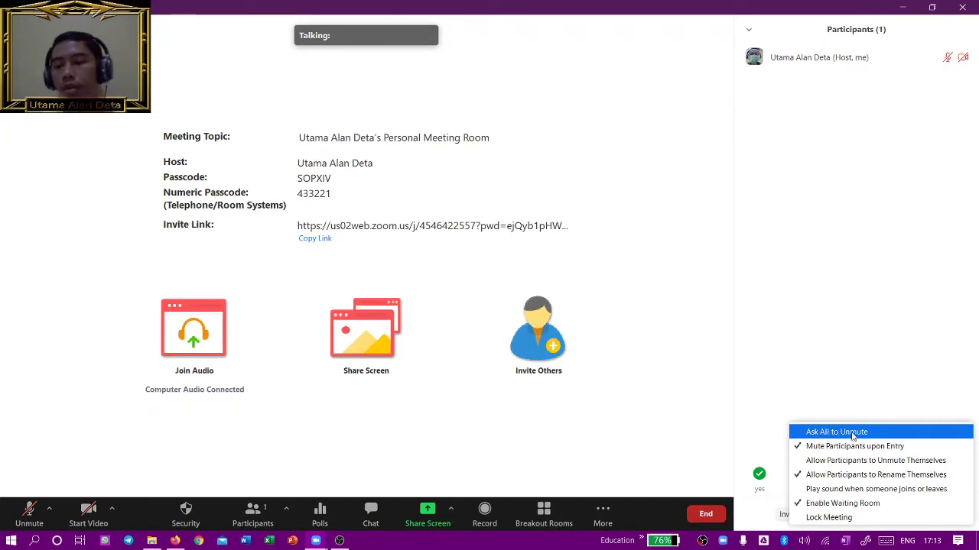
{"action": "left_click", "coordinate": [837, 354]}
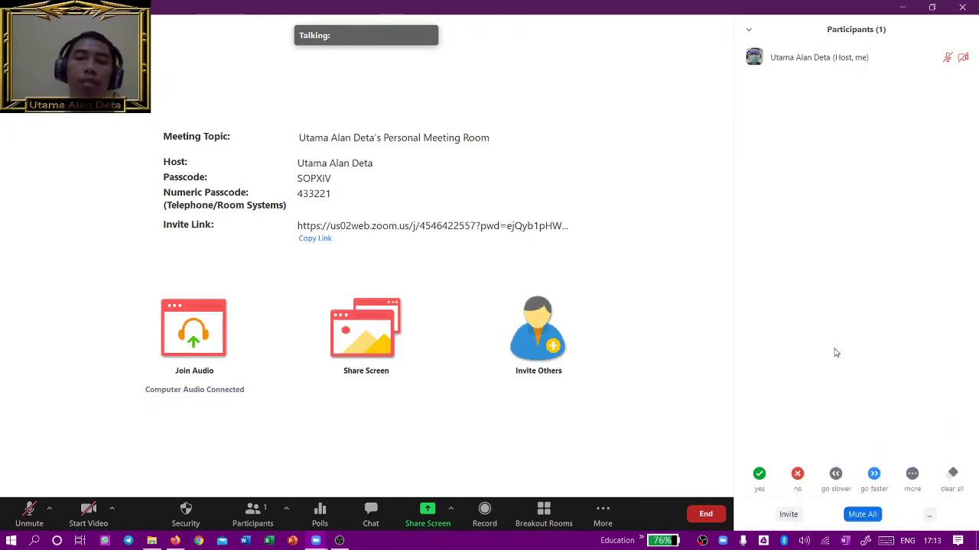
Check the host's own options in the participants list and view the meeting information
{"action": "left_click", "coordinate": [955, 57]}
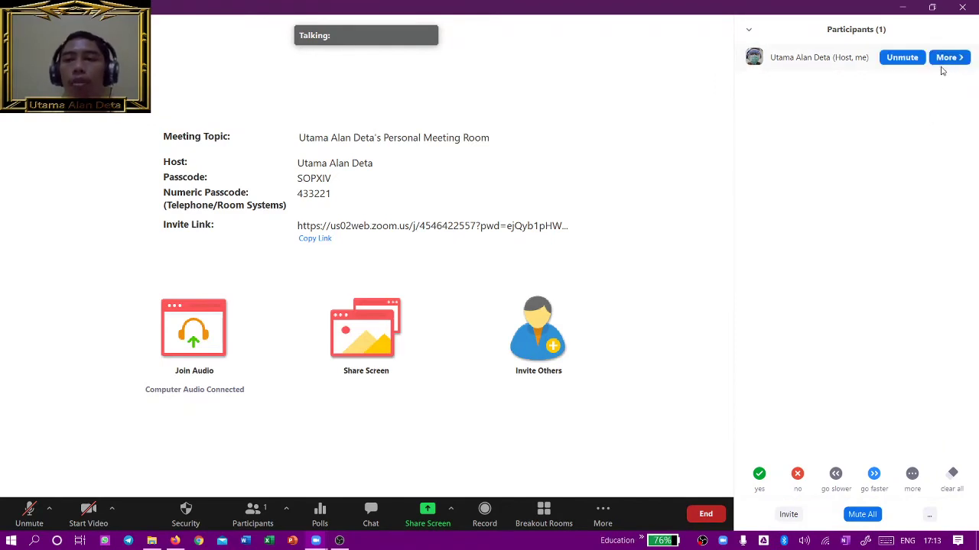
{"action": "mouse_move", "coordinate": [815, 59]}
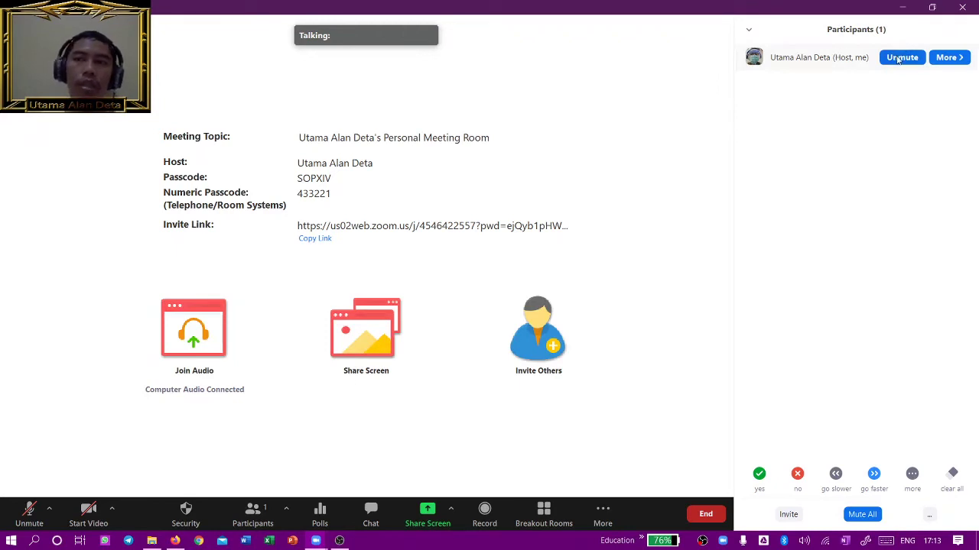
{"action": "left_click", "coordinate": [947, 58]}
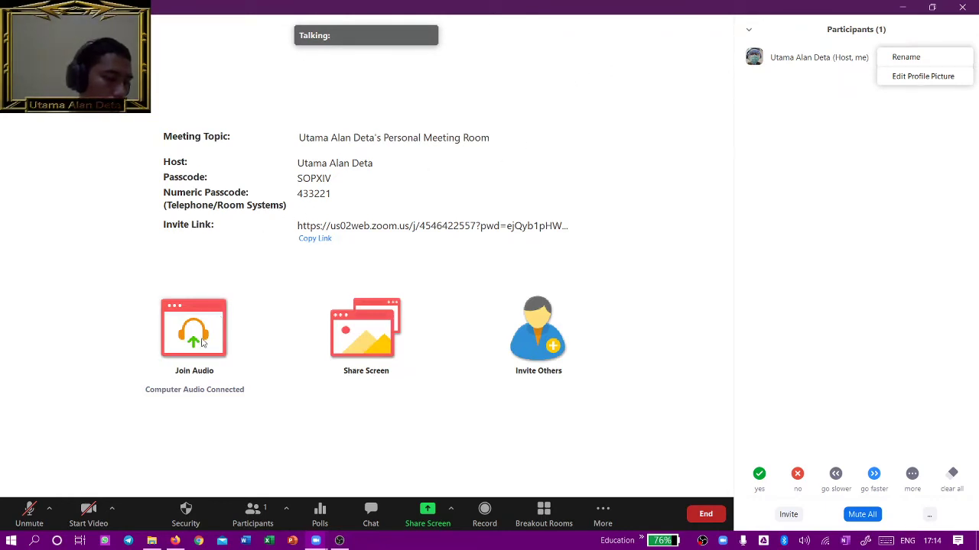
{"action": "left_click", "coordinate": [13, 28]}
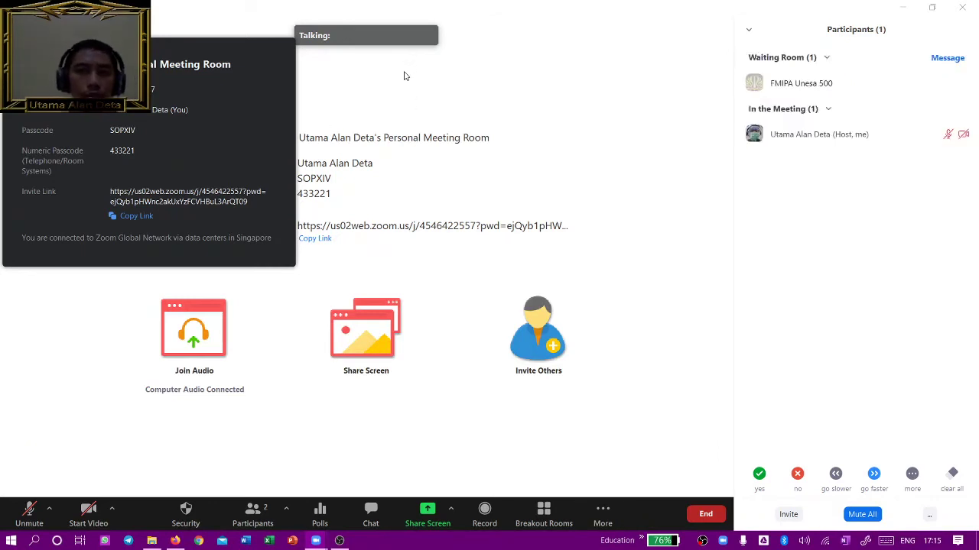
Show the chat alongside the participants list and set its message recipients to Everyone (in Waiting Room)
{"action": "mouse_move", "coordinate": [810, 86]}
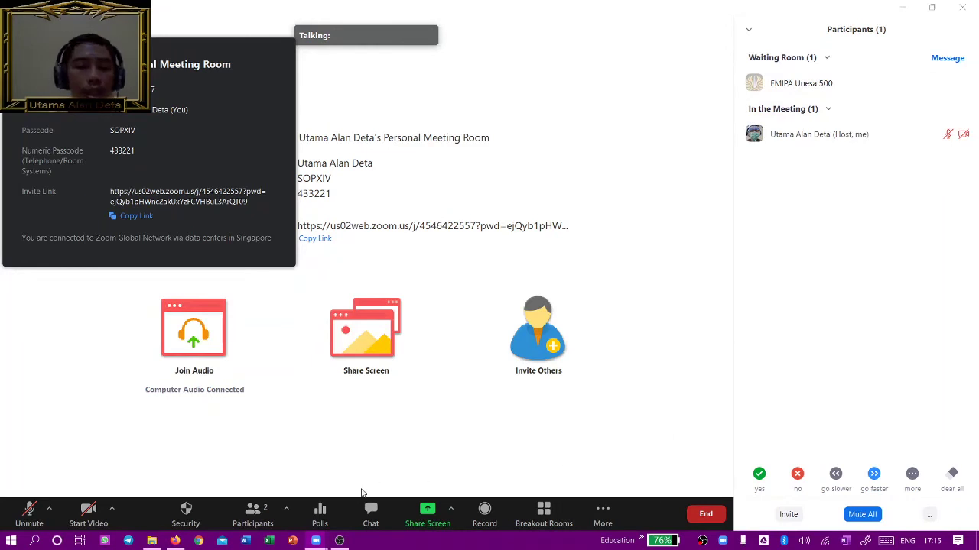
{"action": "left_click", "coordinate": [370, 511]}
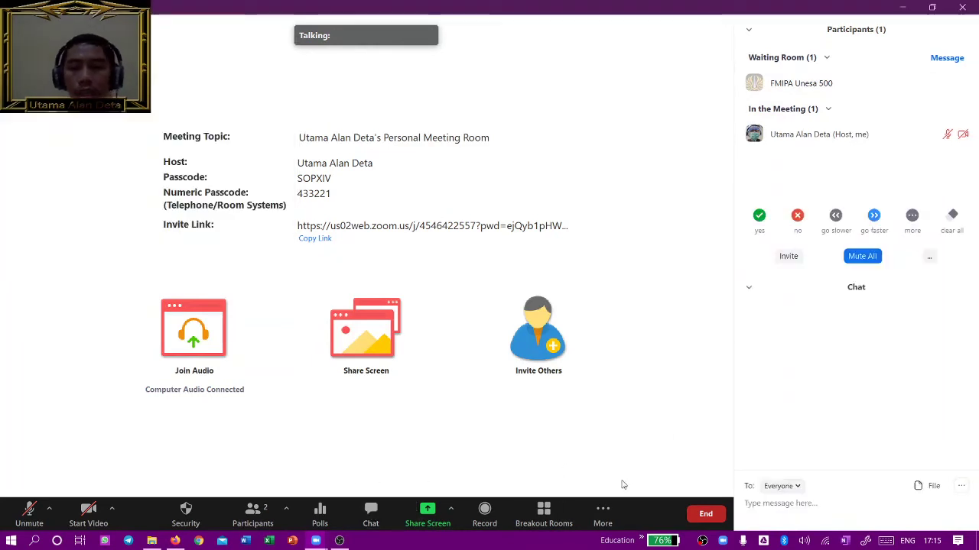
{"action": "left_click", "coordinate": [796, 490]}
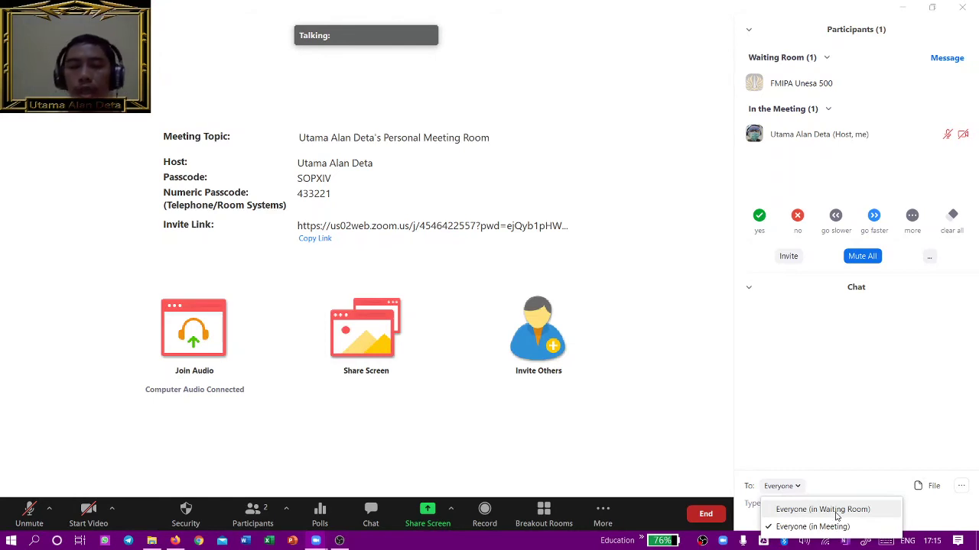
{"action": "left_click", "coordinate": [837, 511]}
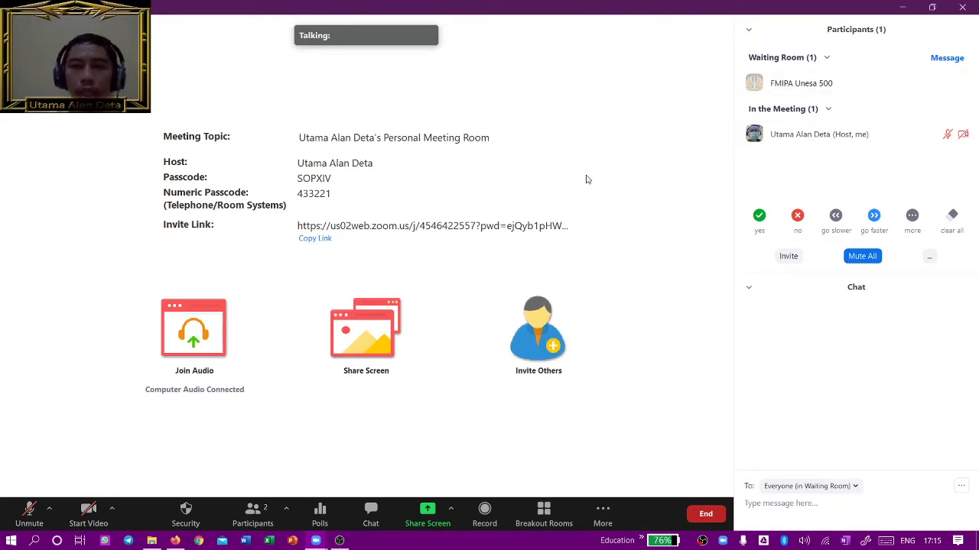
Admit FMIPA Unesa 500 from the waiting room and ask this participant to start their video
{"action": "mouse_move", "coordinate": [841, 145]}
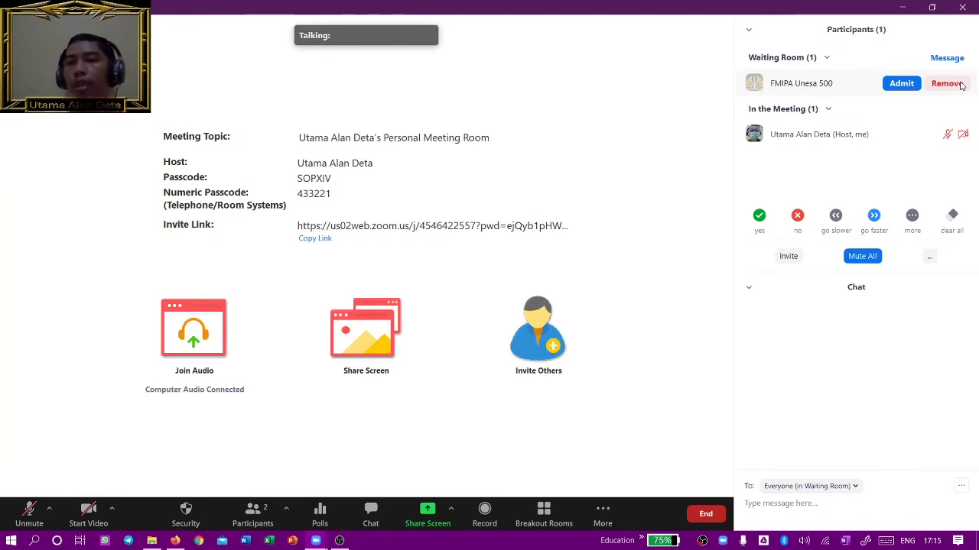
{"action": "left_click", "coordinate": [892, 88]}
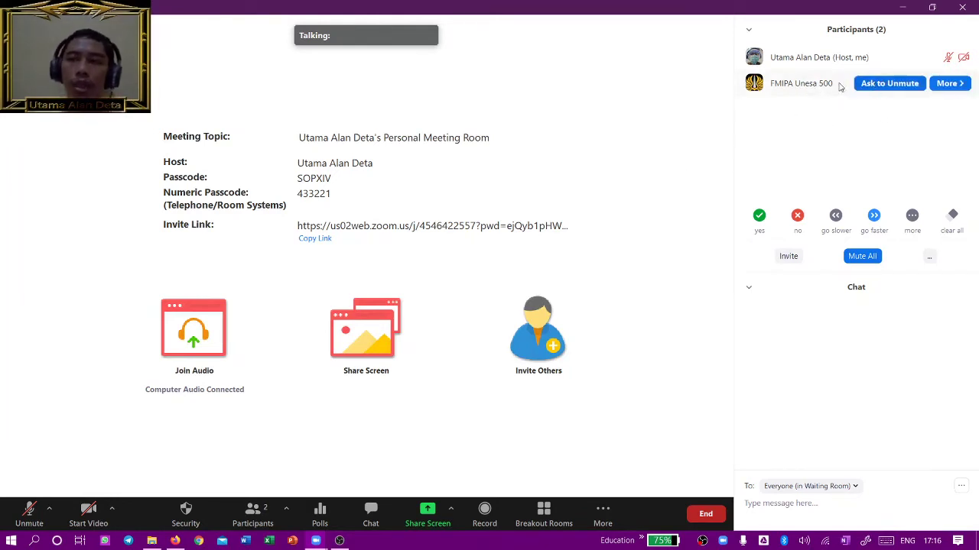
{"action": "left_click", "coordinate": [952, 83]}
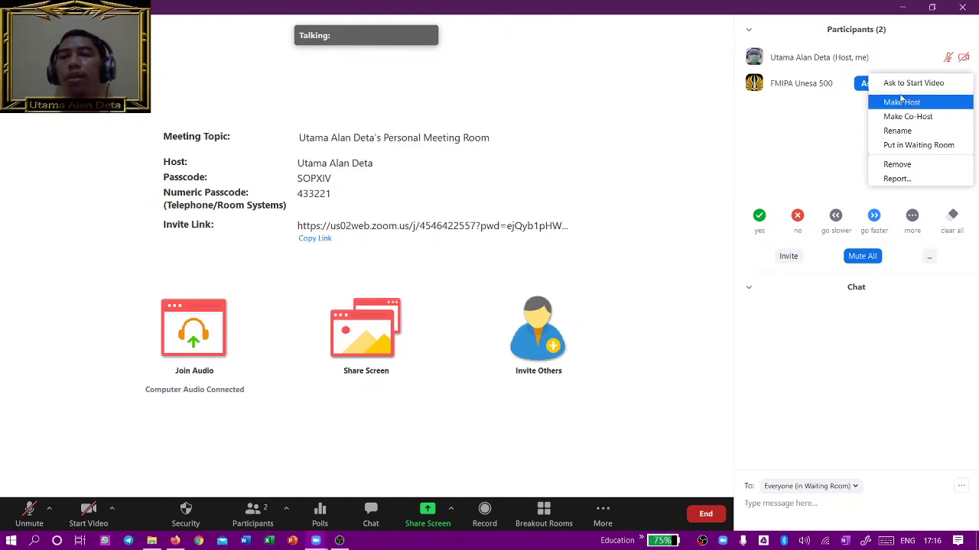
{"action": "left_click", "coordinate": [902, 83]}
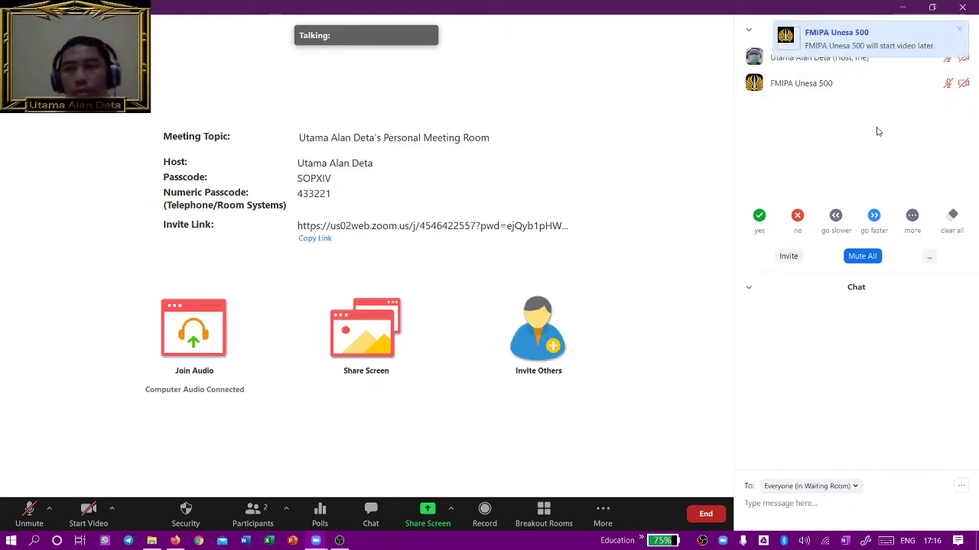
Make FMIPA Unesa 500 a co-host of the meeting and withdraw the co-host permission again
{"action": "left_click", "coordinate": [954, 84]}
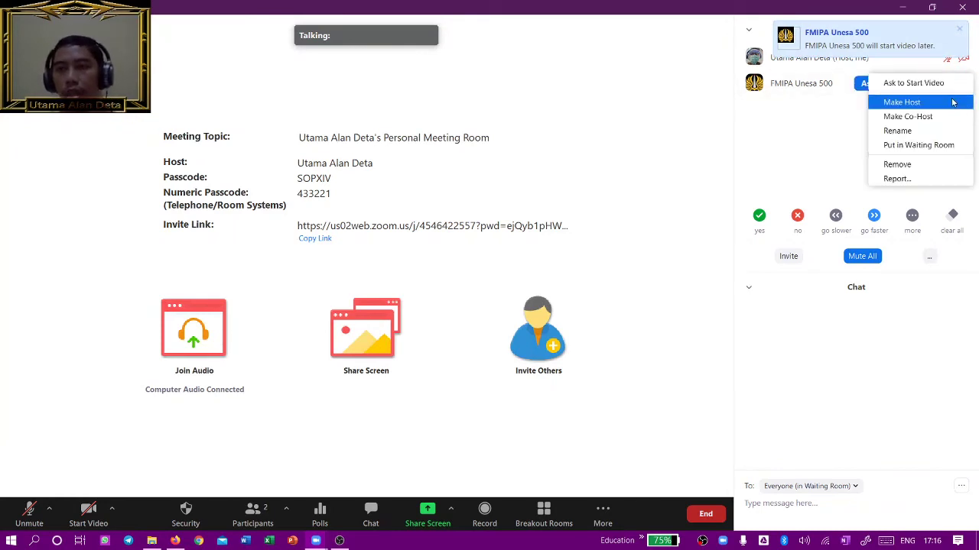
{"action": "left_click", "coordinate": [948, 83]}
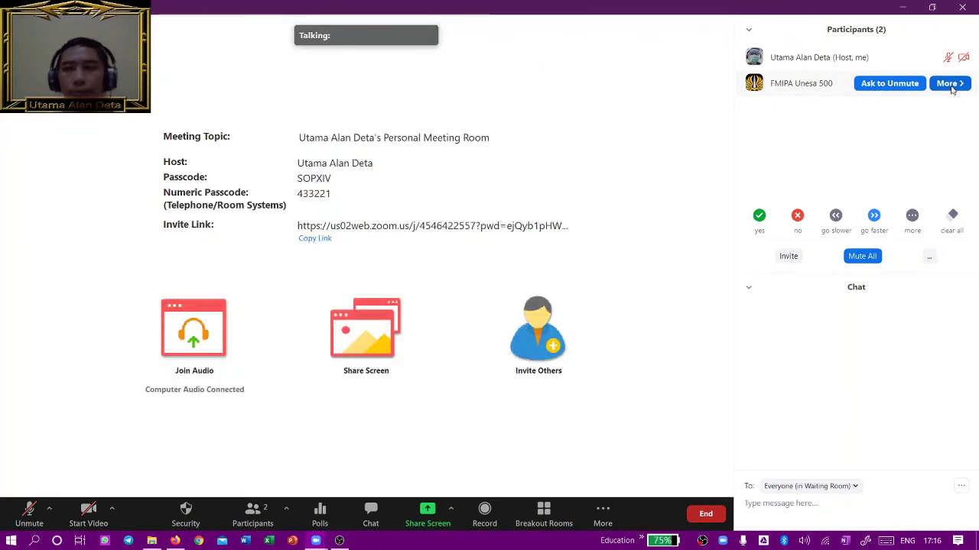
{"action": "left_click", "coordinate": [951, 86]}
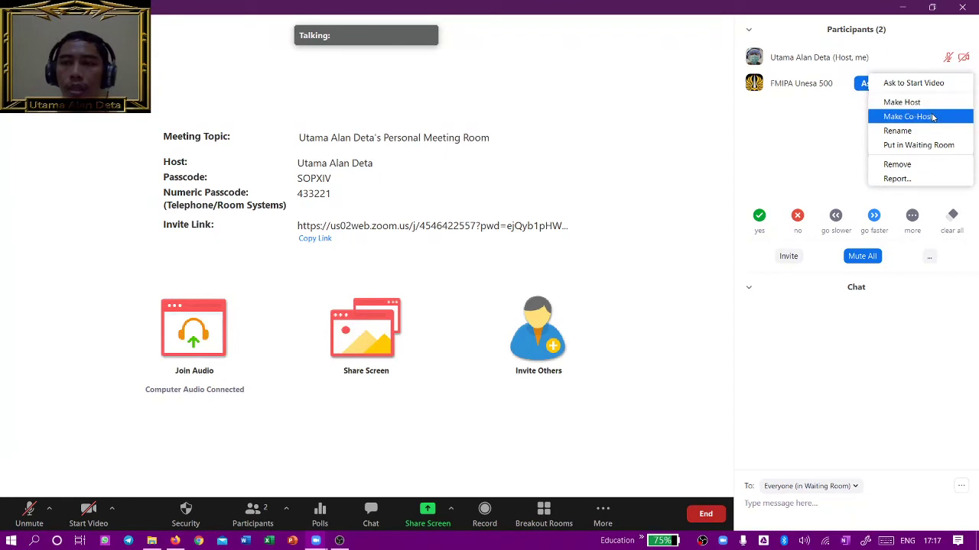
{"action": "left_click", "coordinate": [908, 116]}
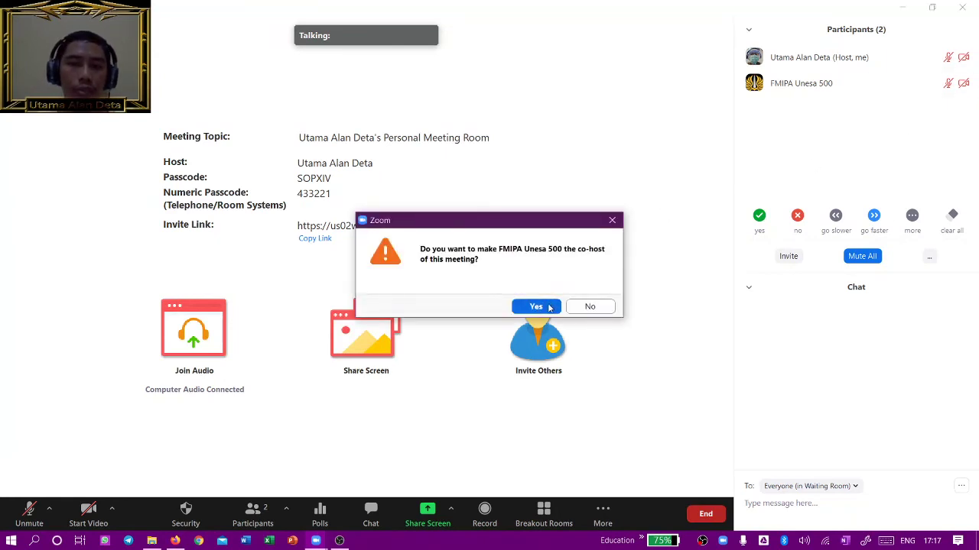
{"action": "left_click", "coordinate": [536, 306]}
{"action": "mouse_move", "coordinate": [828, 94]}
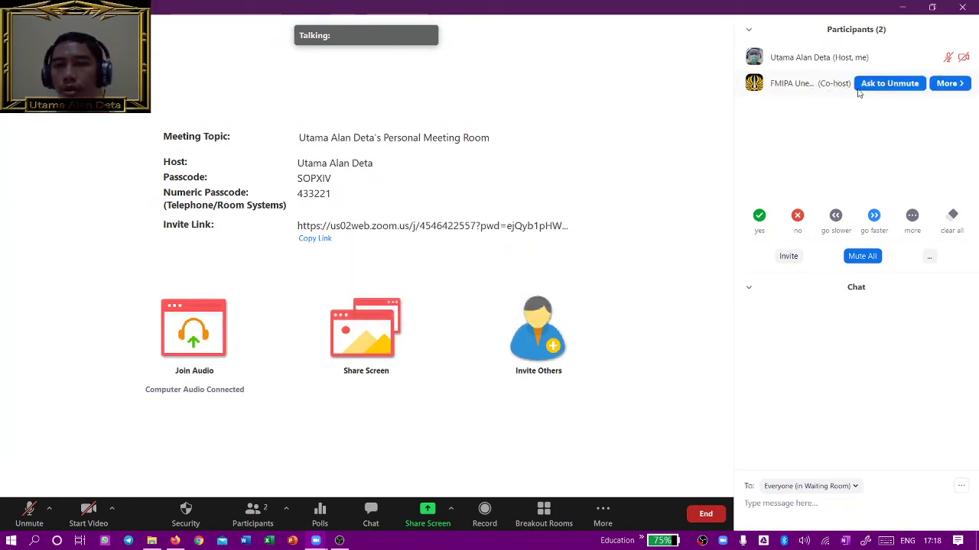
{"action": "left_click", "coordinate": [937, 84]}
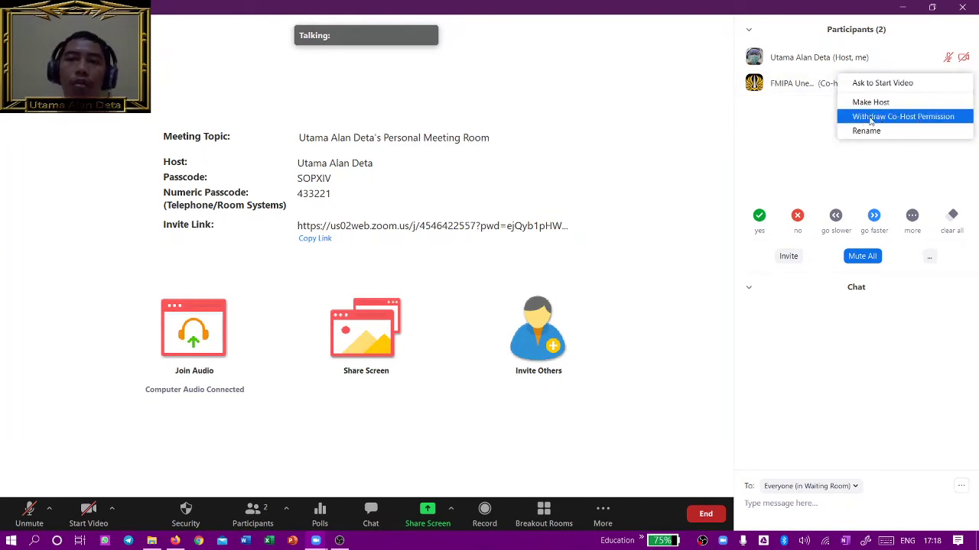
{"action": "left_click", "coordinate": [907, 118]}
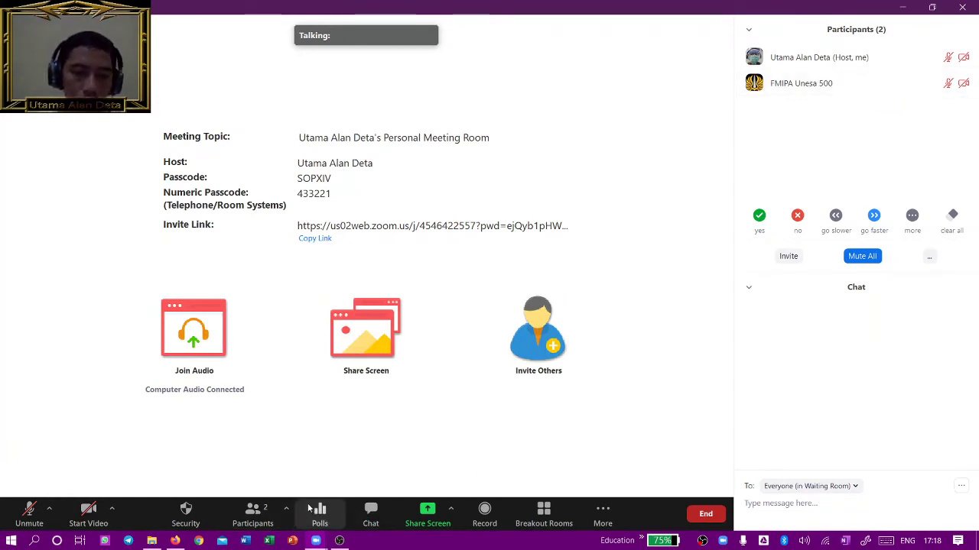
Review the advanced screen sharing options for who can share and how many participants can share at once
{"action": "left_click", "coordinate": [450, 509]}
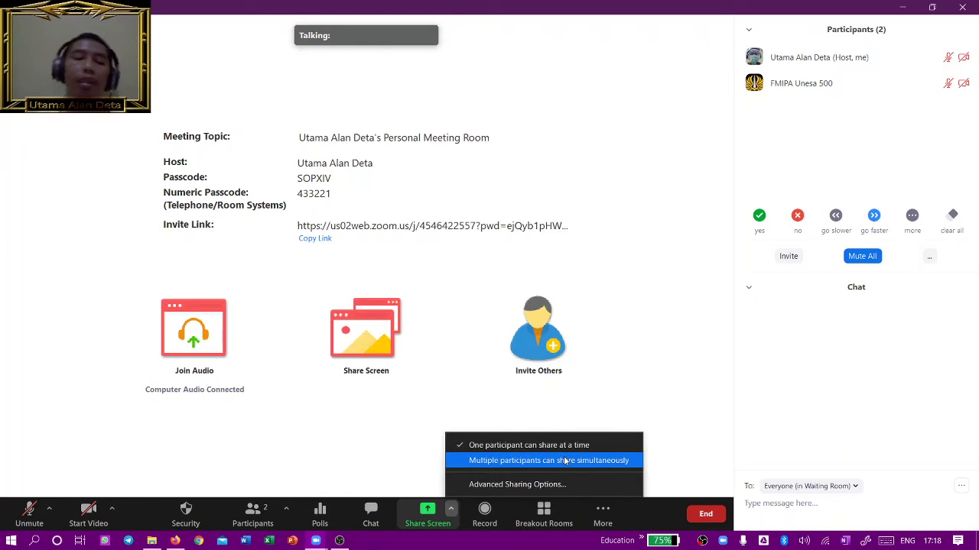
{"action": "left_click", "coordinate": [570, 484]}
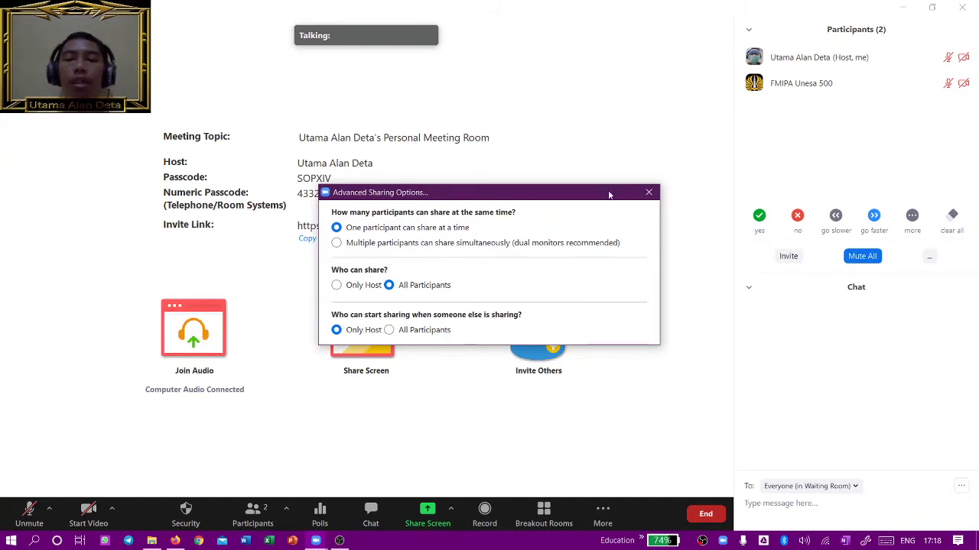
{"action": "left_click", "coordinate": [648, 192]}
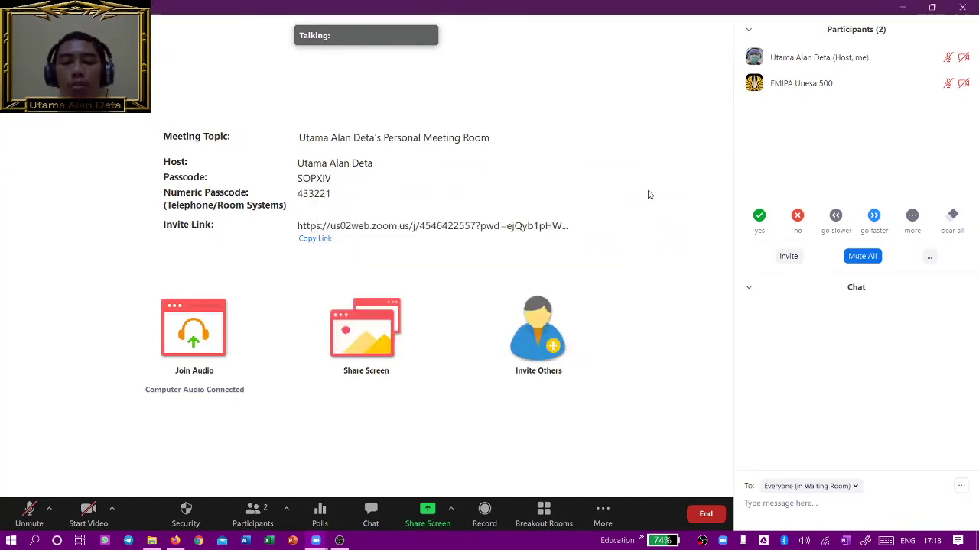
Check the available options for recording the meeting on this computer or to the cloud
{"action": "left_click", "coordinate": [489, 519]}
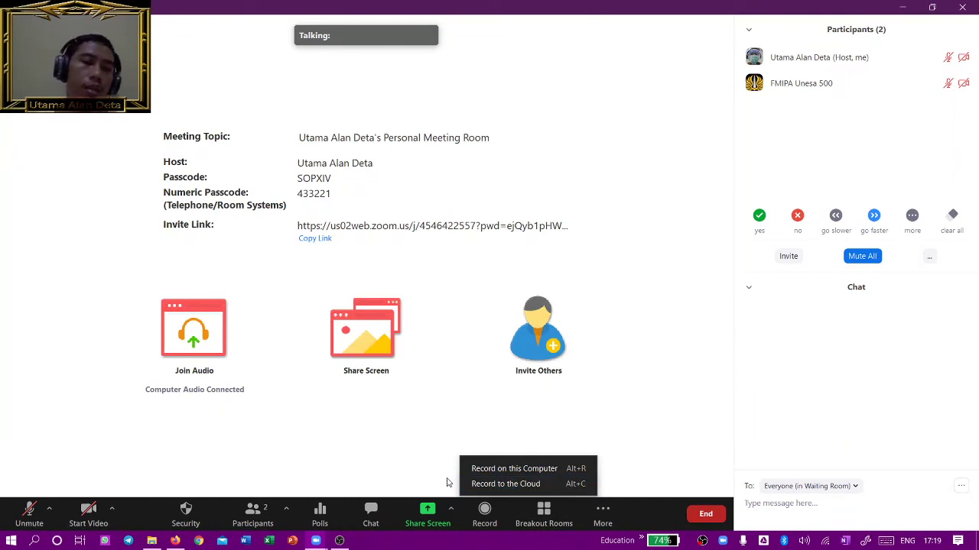
{"action": "left_click", "coordinate": [407, 434]}
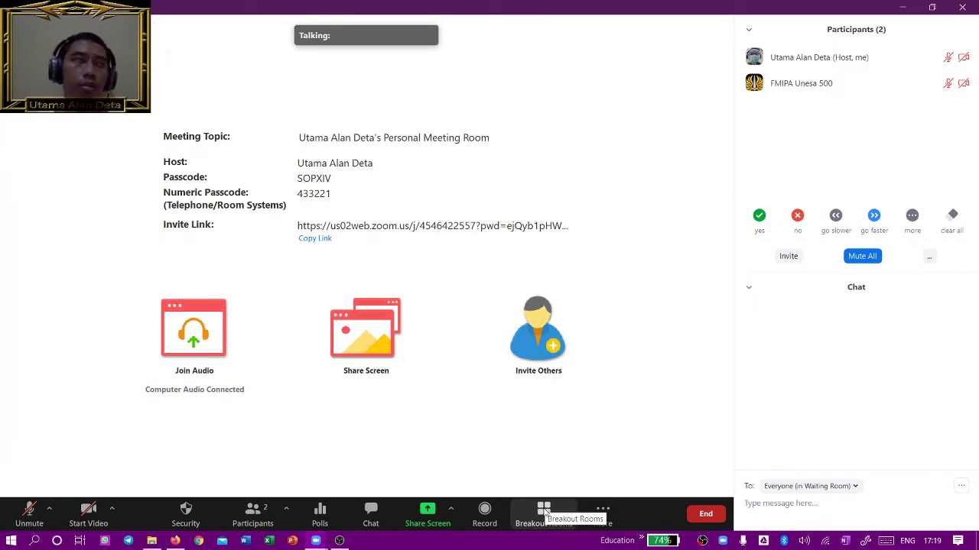
{"action": "left_click", "coordinate": [484, 509]}
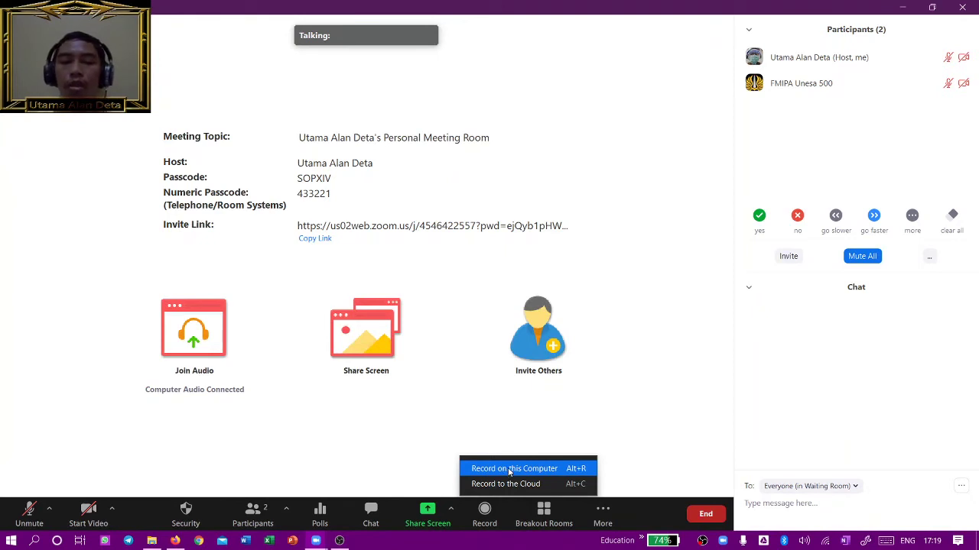
Create 4 breakout rooms with participants assigned manually
{"action": "left_click", "coordinate": [541, 518]}
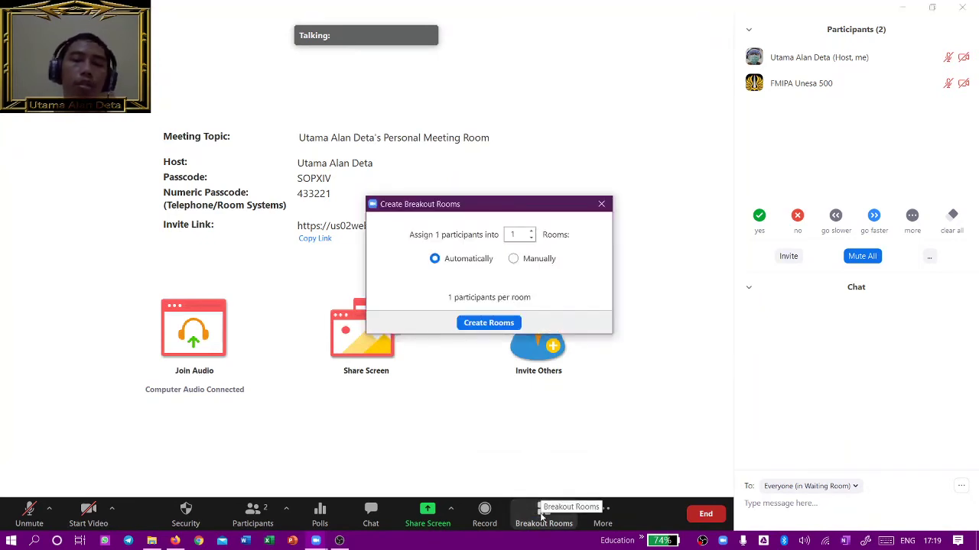
{"action": "left_click", "coordinate": [601, 204]}
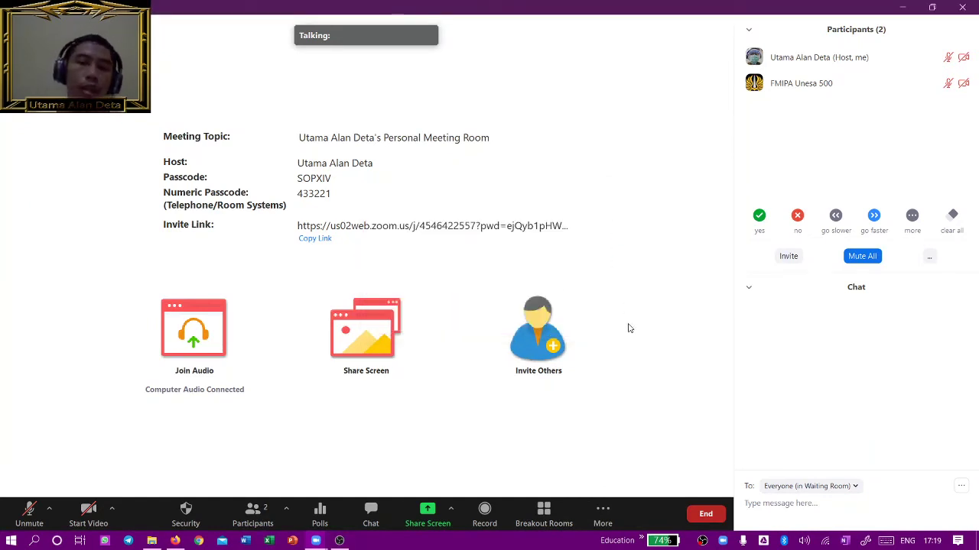
{"action": "left_click", "coordinate": [543, 516]}
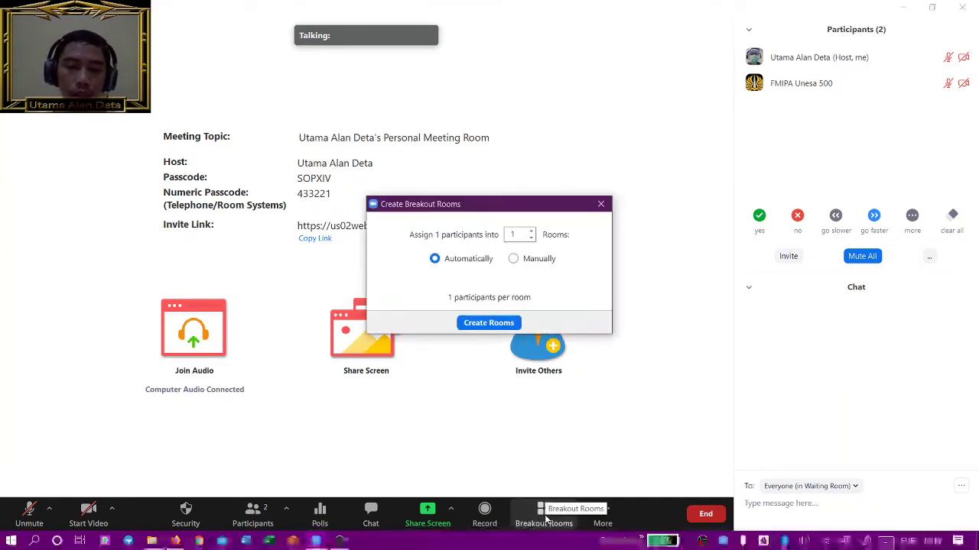
{"action": "left_click", "coordinate": [531, 232]}
{"action": "left_click", "coordinate": [531, 231]}
{"action": "left_click", "coordinate": [513, 258]}
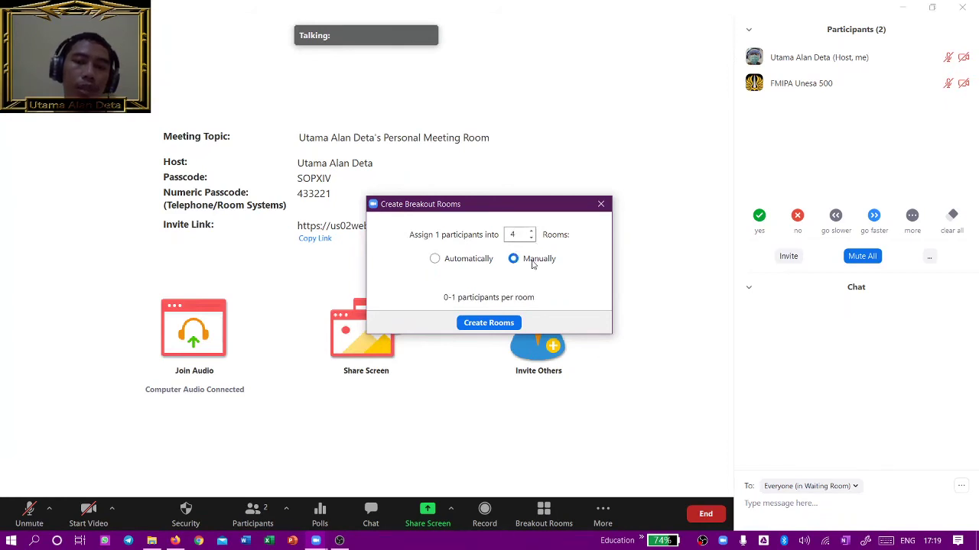
{"action": "left_click", "coordinate": [489, 323]}
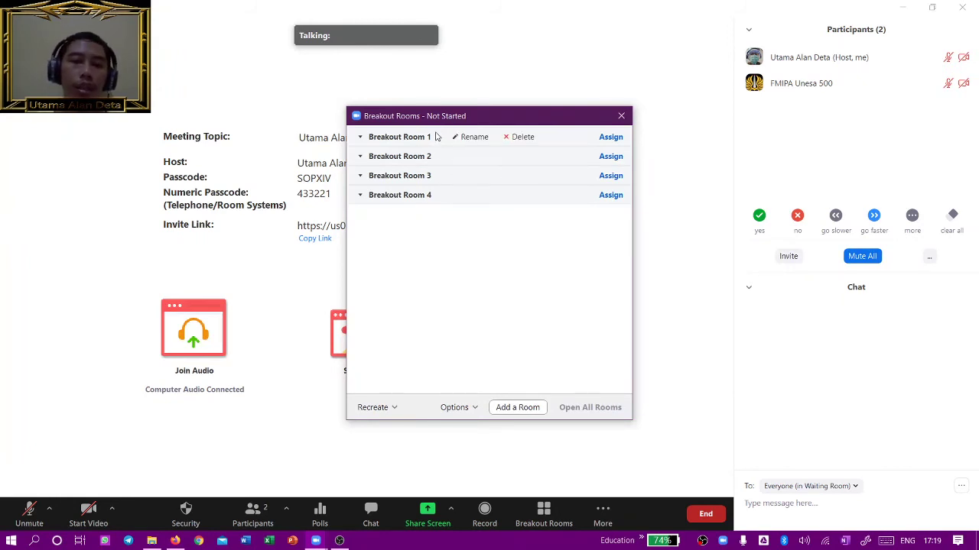
View the participants assignable to Breakout Room 1 and collapse the lists of all four breakout rooms
{"action": "left_click", "coordinate": [611, 137]}
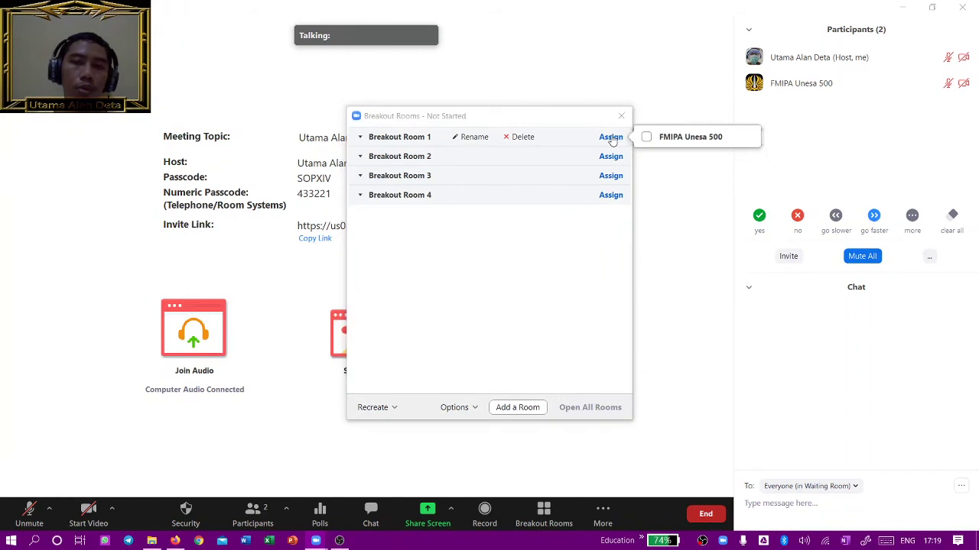
{"action": "left_click", "coordinate": [489, 157]}
{"action": "left_click", "coordinate": [362, 138]}
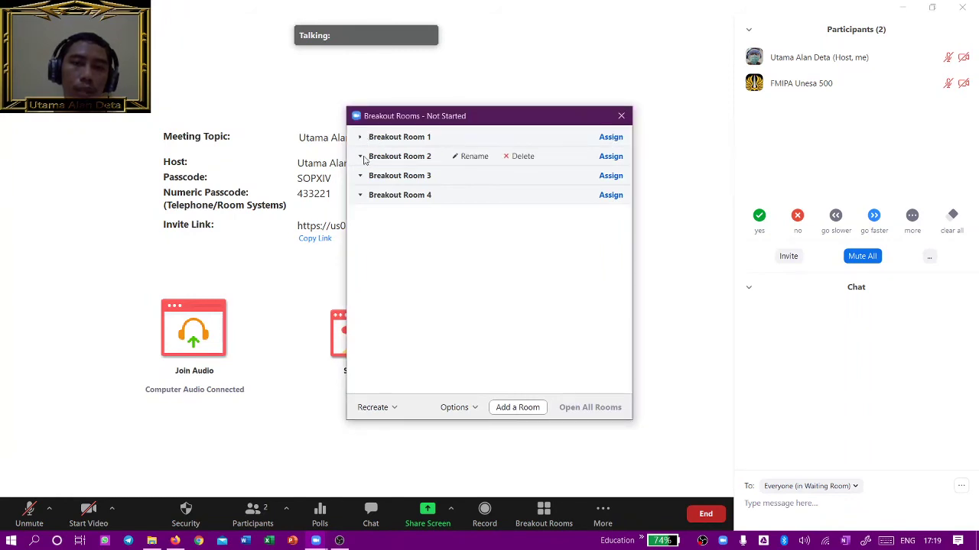
{"action": "left_click", "coordinate": [360, 176]}
{"action": "left_click", "coordinate": [360, 195]}
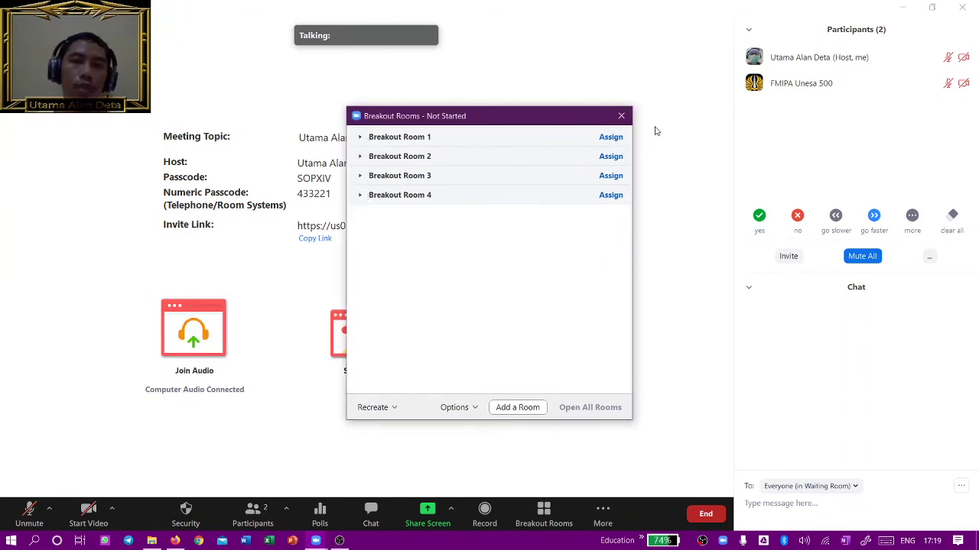
Check the assignment list of Breakout Room 1 again and review the breakout room options, including automatic closing and the countdown timer
{"action": "left_click", "coordinate": [611, 137]}
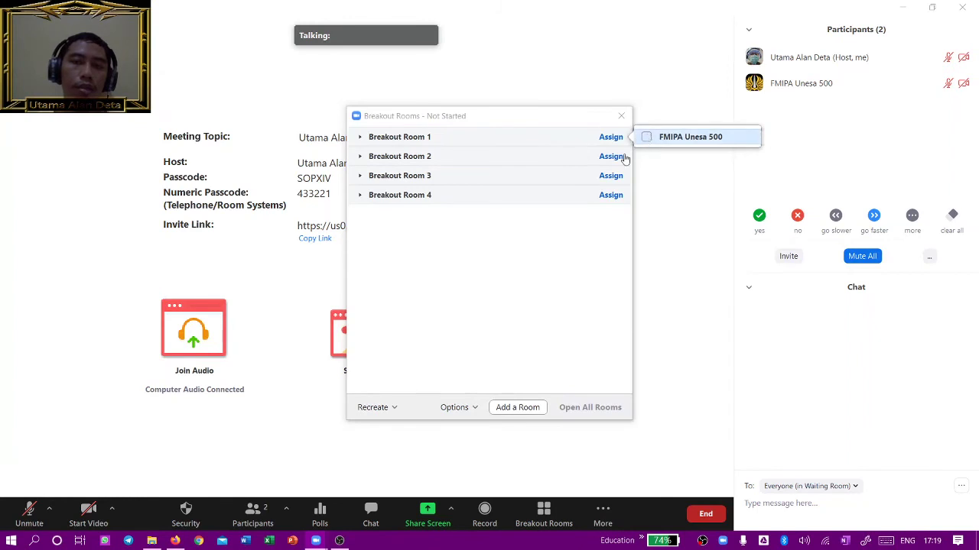
{"action": "left_click", "coordinate": [526, 253]}
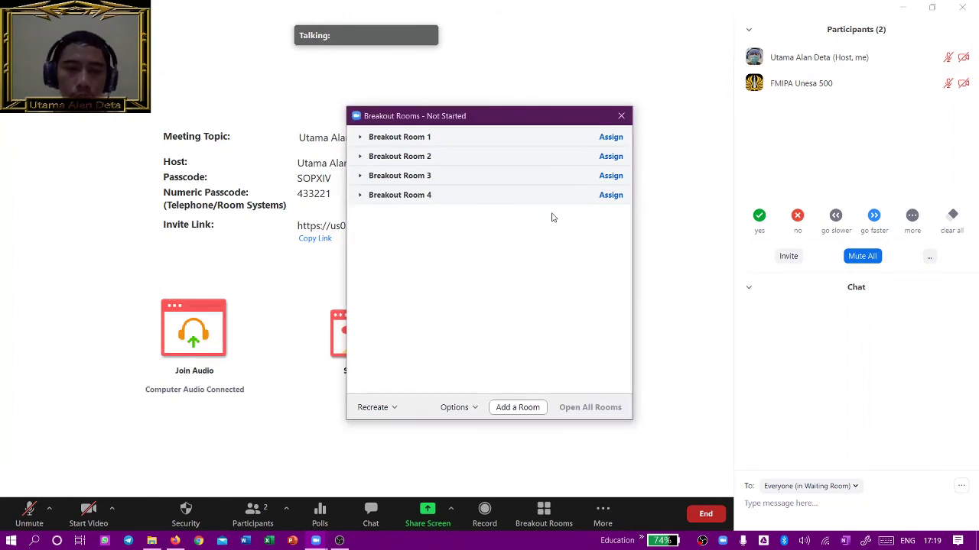
{"action": "left_click", "coordinate": [455, 409]}
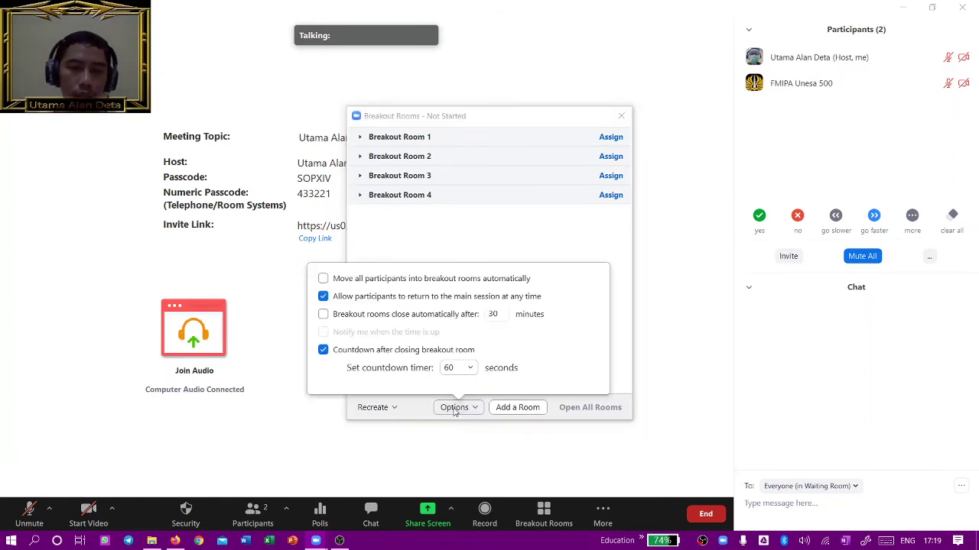
{"action": "left_click", "coordinate": [579, 224]}
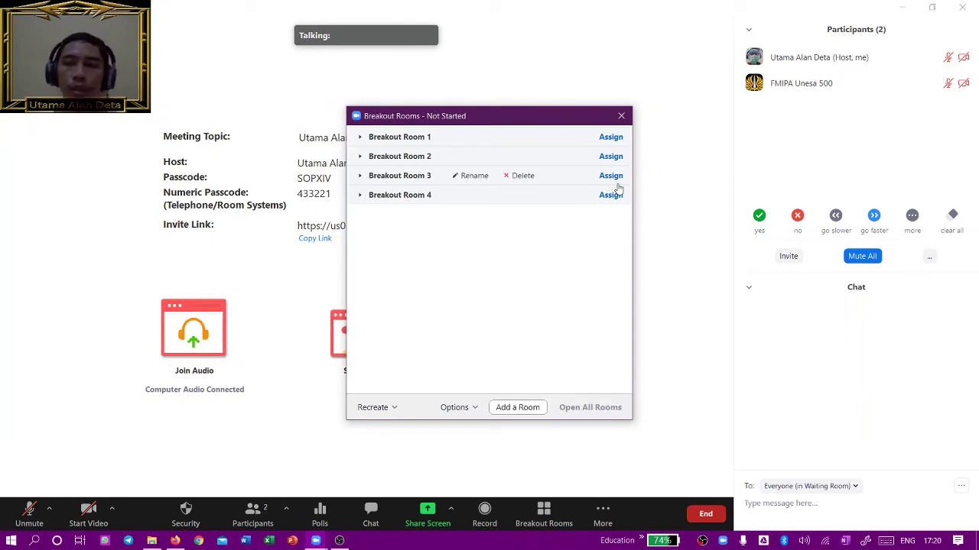
Assign FMIPA Unesa 500 to Breakout Room 1 and expand that room's participant list
{"action": "left_click", "coordinate": [611, 137]}
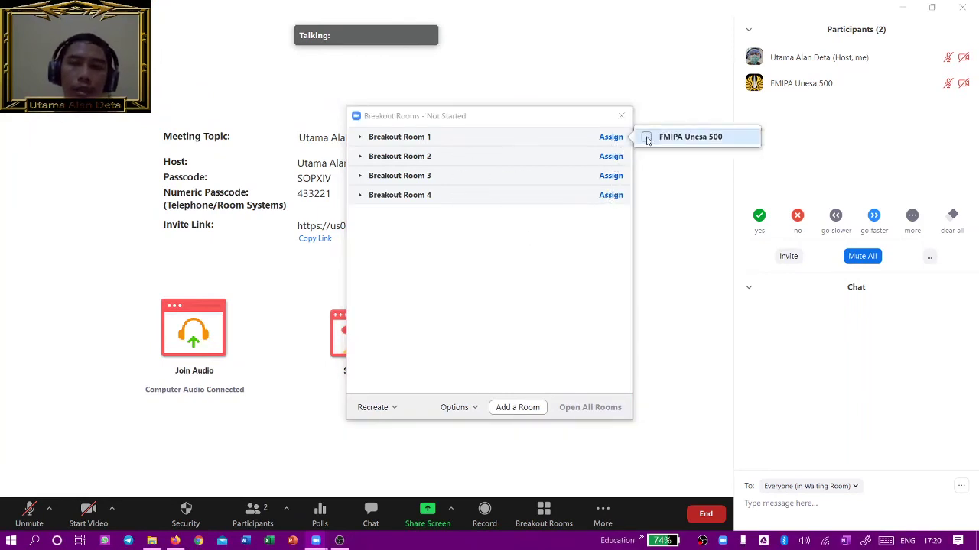
{"action": "left_click", "coordinate": [646, 138]}
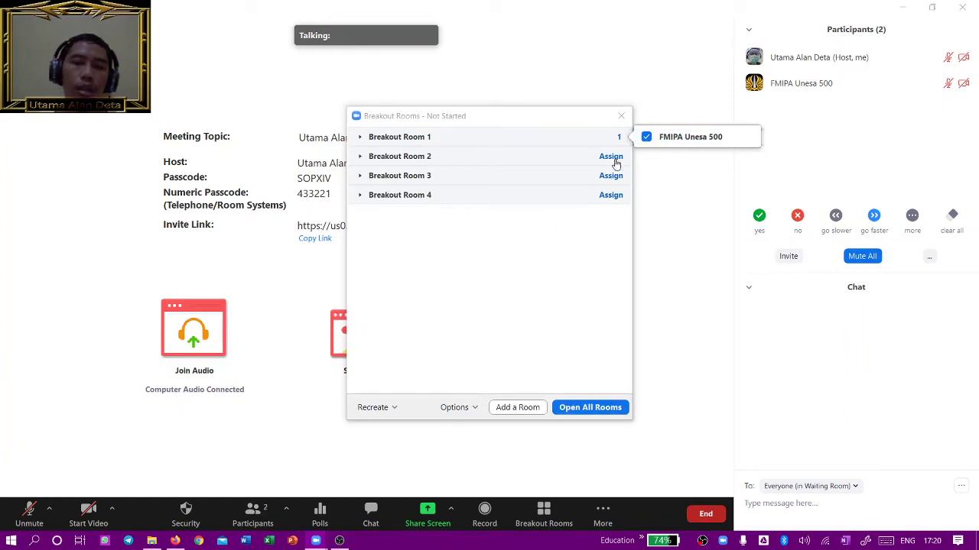
{"action": "left_click", "coordinate": [362, 139]}
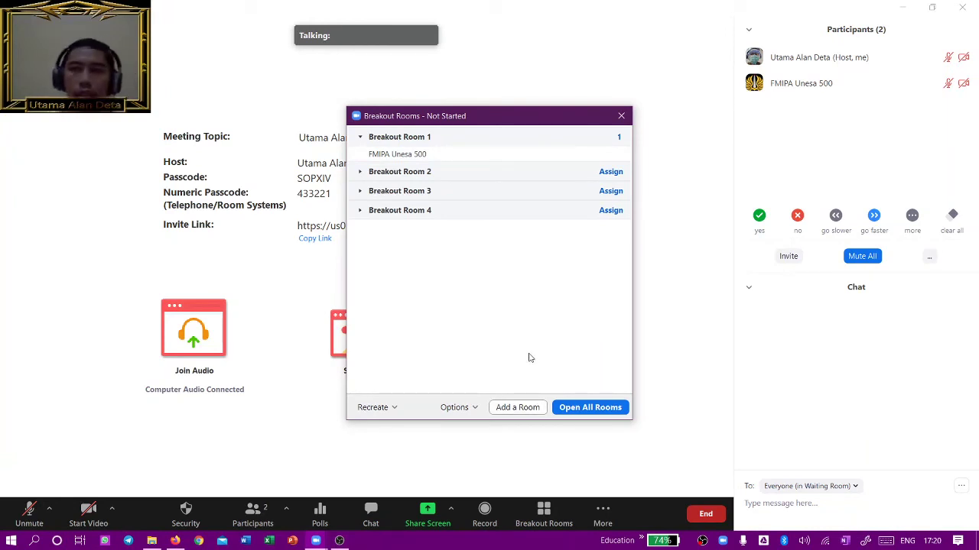
Check the option to move FMIPA Unesa 500 and the option to delete Breakout Room 1, without deleting the room
{"action": "mouse_move", "coordinate": [490, 151]}
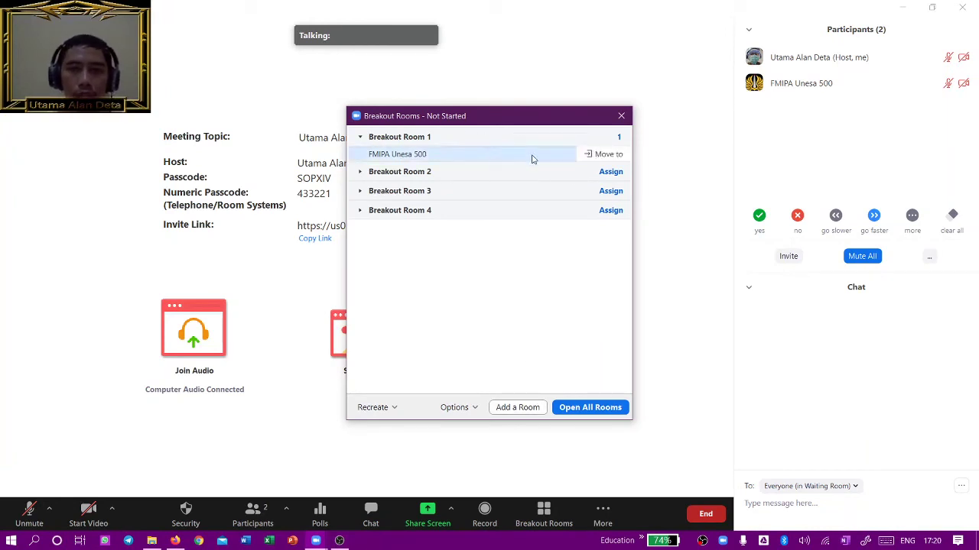
{"action": "left_click", "coordinate": [592, 156]}
{"action": "left_click", "coordinate": [604, 154]}
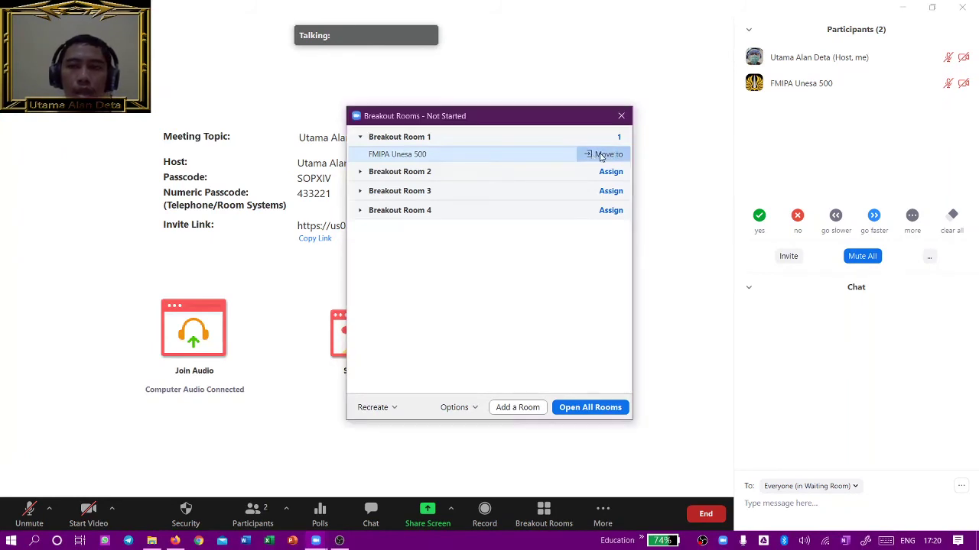
{"action": "left_click", "coordinate": [520, 136]}
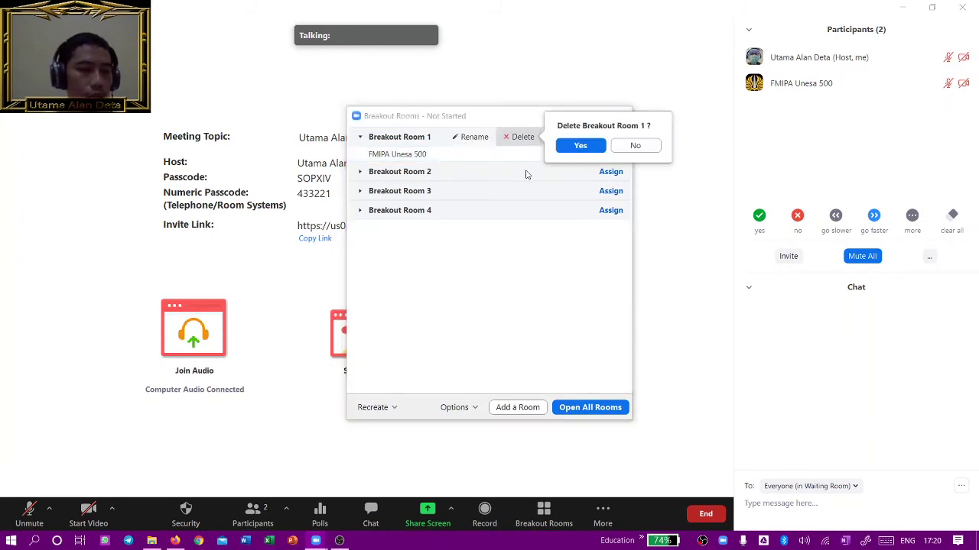
{"action": "left_click", "coordinate": [535, 249]}
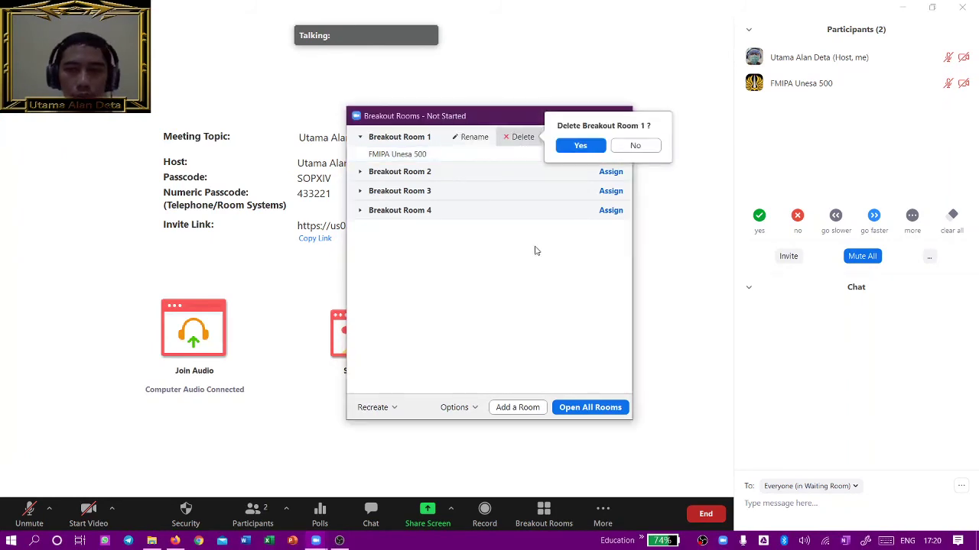
Open all breakout rooms and check which other rooms FMIPA Unesa 500 can be moved to
{"action": "left_click", "coordinate": [585, 409]}
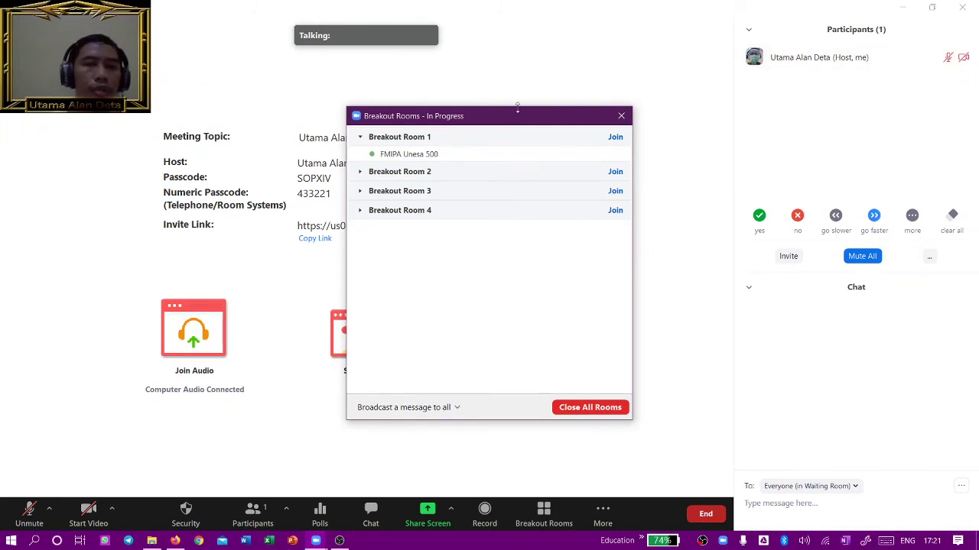
{"action": "mouse_move", "coordinate": [453, 157]}
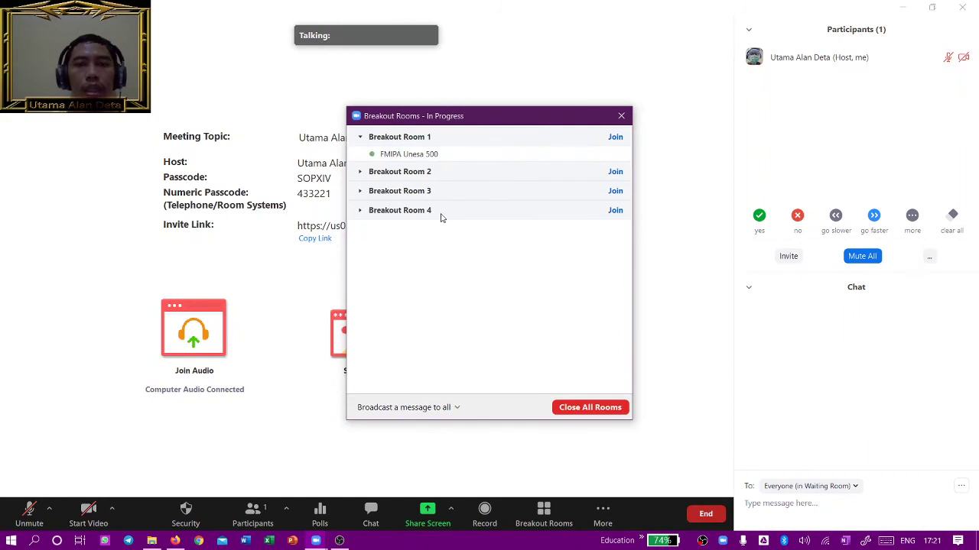
{"action": "left_click", "coordinate": [395, 141]}
{"action": "left_click", "coordinate": [379, 142]}
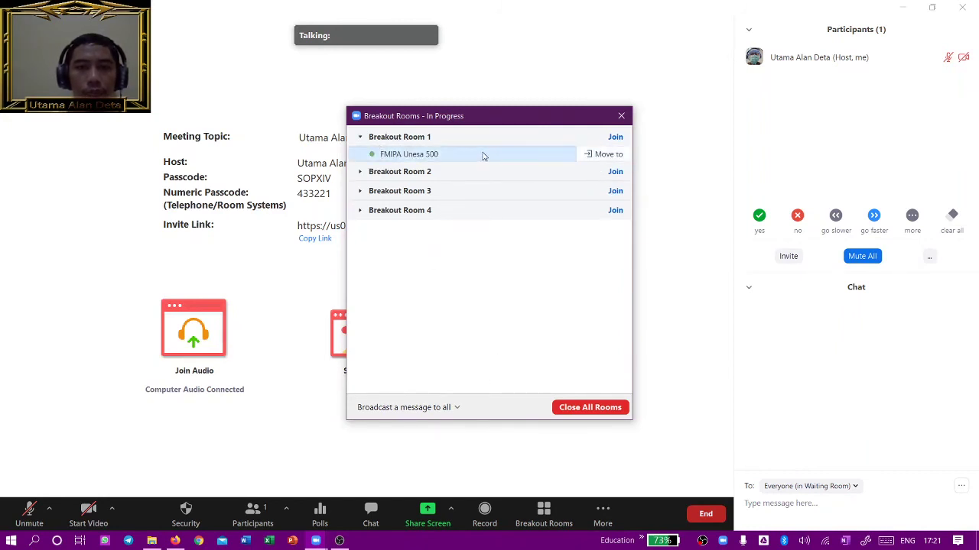
{"action": "left_click", "coordinate": [610, 154]}
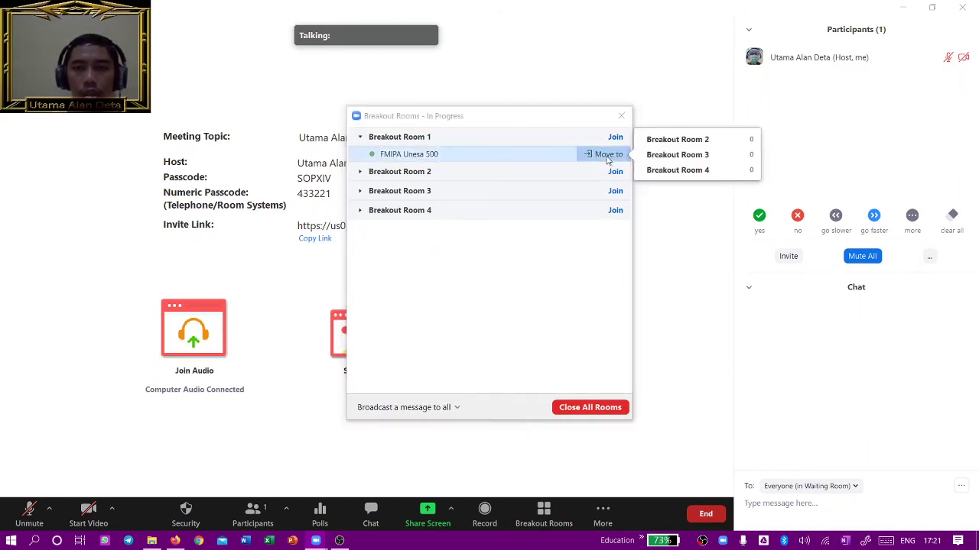
{"action": "left_click", "coordinate": [542, 219]}
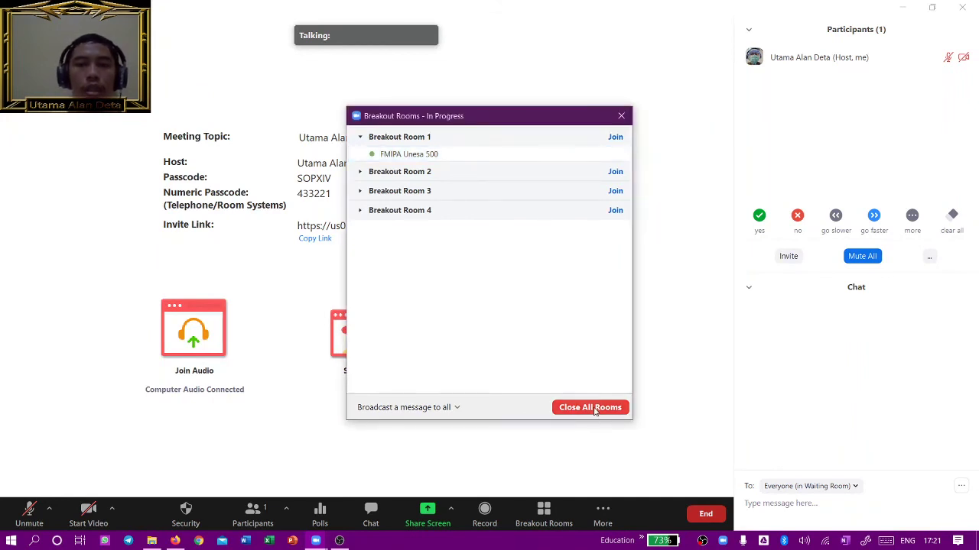
Close all breakout rooms, then reopen the breakout rooms window to check the recreate options
{"action": "left_click", "coordinate": [601, 410]}
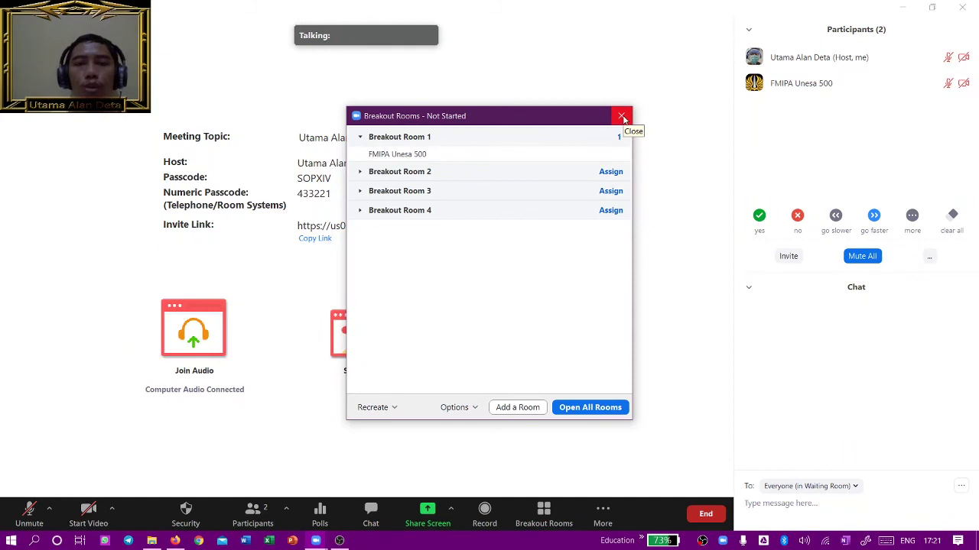
{"action": "left_click", "coordinate": [622, 119]}
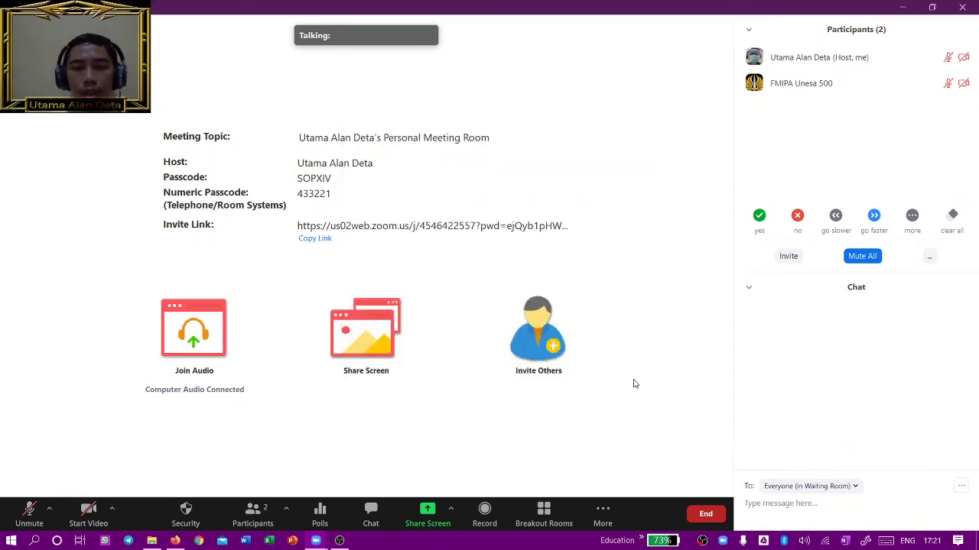
{"action": "left_click", "coordinate": [552, 520]}
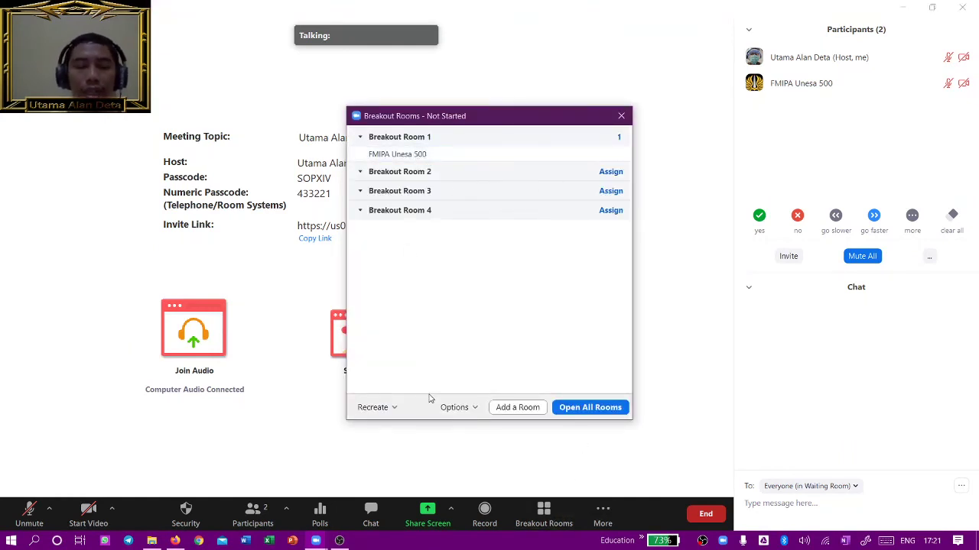
{"action": "left_click", "coordinate": [390, 408]}
{"action": "left_click", "coordinate": [378, 408]}
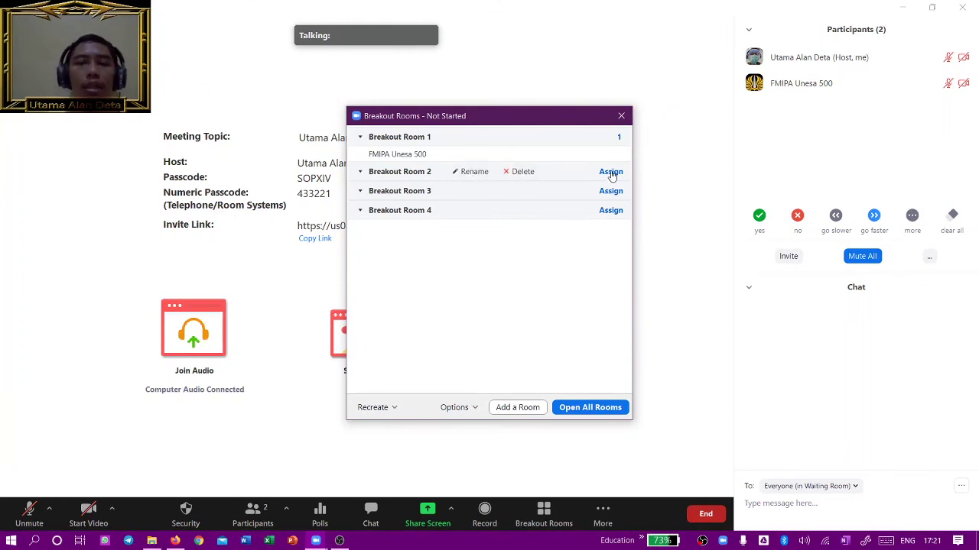
Check the rename option of Breakout Room 1 without changing its name, and close the breakout rooms window
{"action": "left_click", "coordinate": [463, 137]}
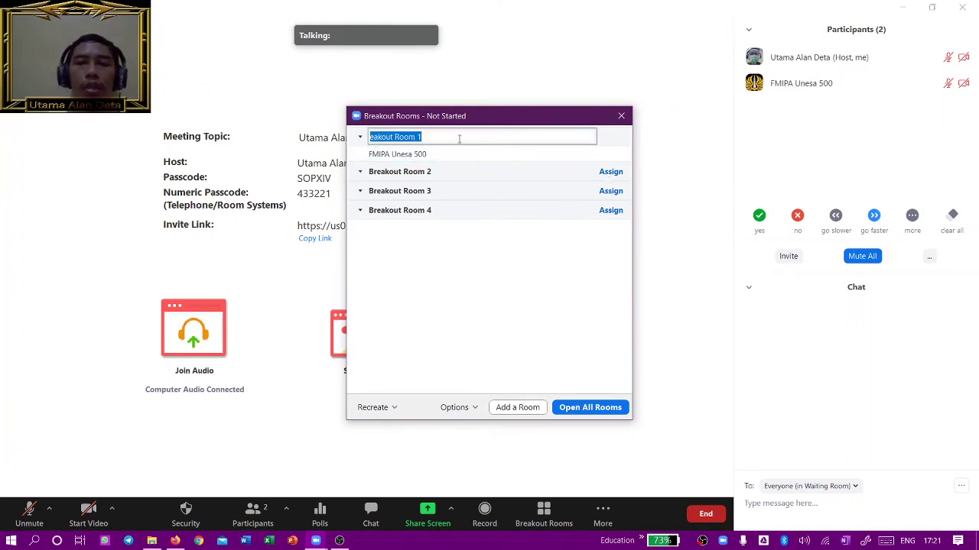
{"action": "left_click", "coordinate": [457, 190]}
{"action": "left_click", "coordinate": [463, 172]}
{"action": "left_click", "coordinate": [469, 199]}
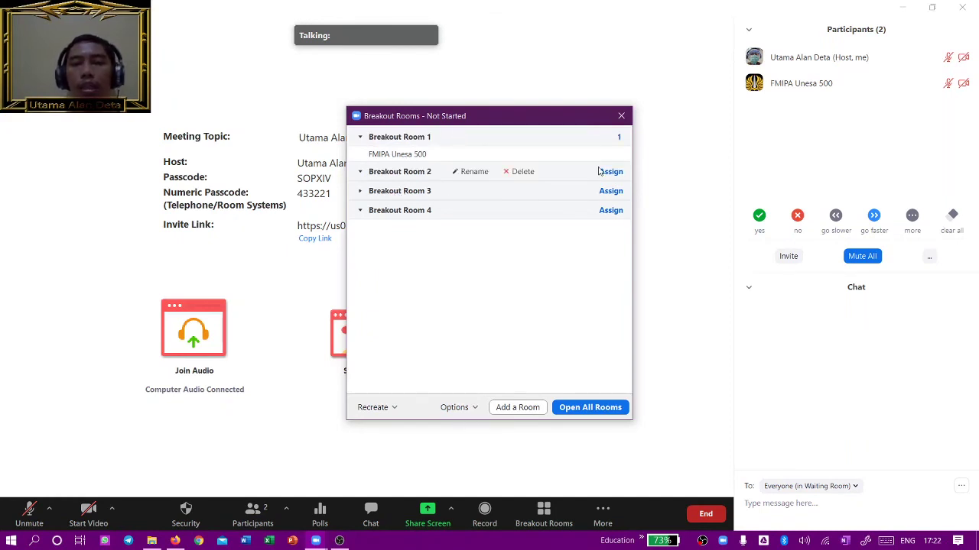
{"action": "left_click", "coordinate": [621, 116]}
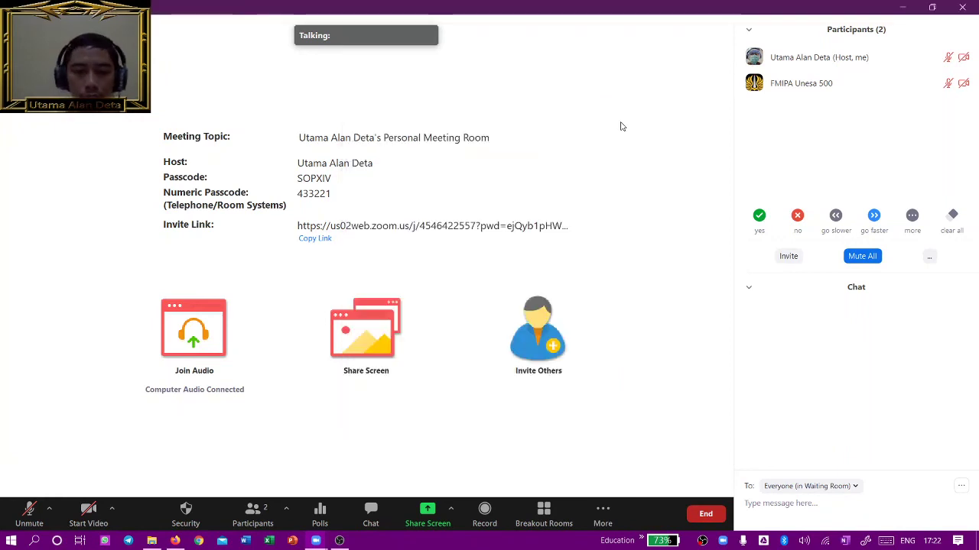
Check the Make Co-Host option for FMIPA Unesa 500, and view the breakout rooms window before closing it
{"action": "left_click", "coordinate": [552, 510]}
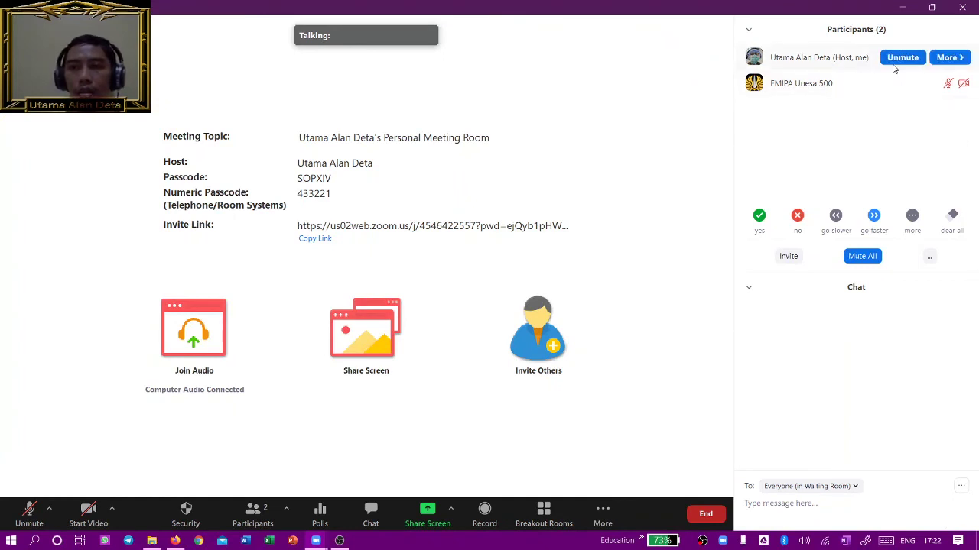
{"action": "left_click", "coordinate": [951, 85]}
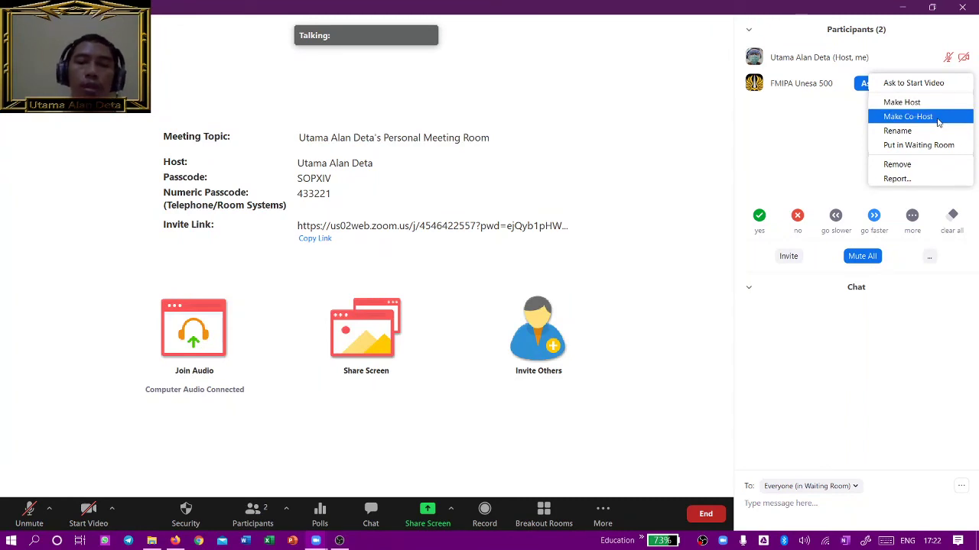
{"action": "left_click", "coordinate": [545, 514]}
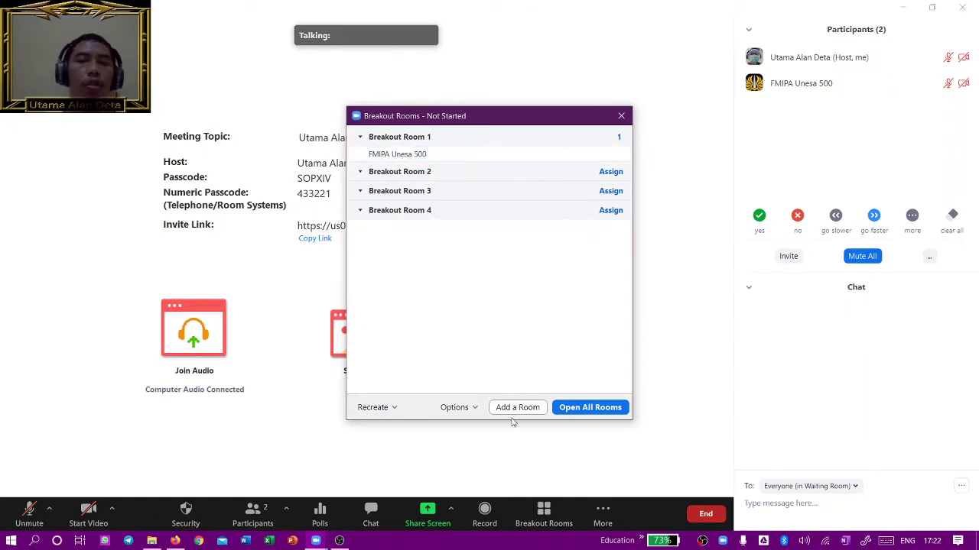
{"action": "left_click", "coordinate": [621, 116]}
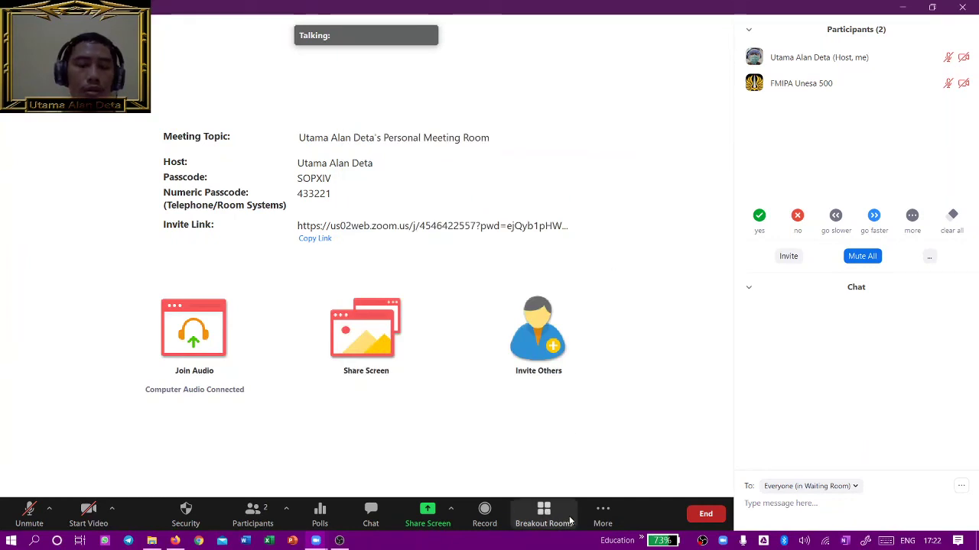
Check the Live on YouTube option up to the Google account choice, close that page and review the meeting's live streaming options
{"action": "left_click", "coordinate": [602, 511]}
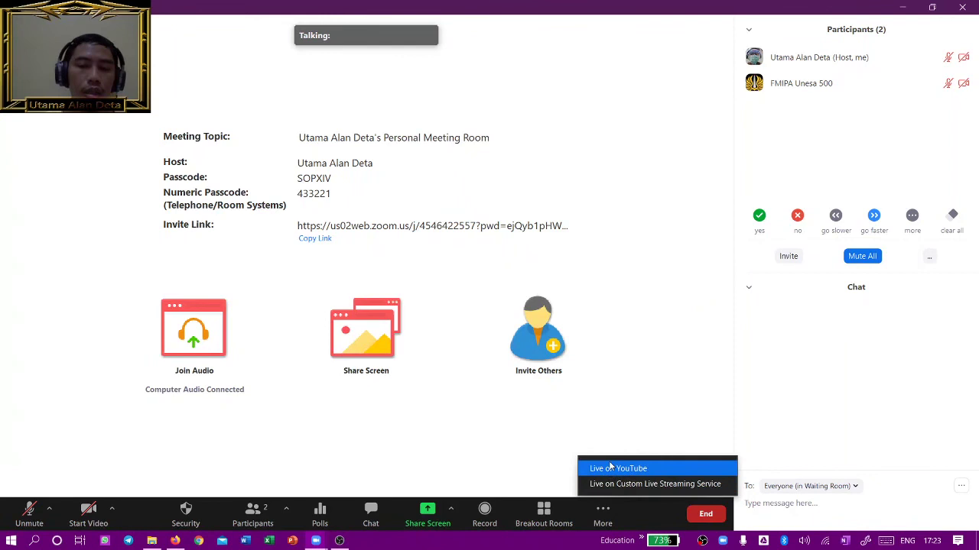
{"action": "left_click", "coordinate": [612, 469]}
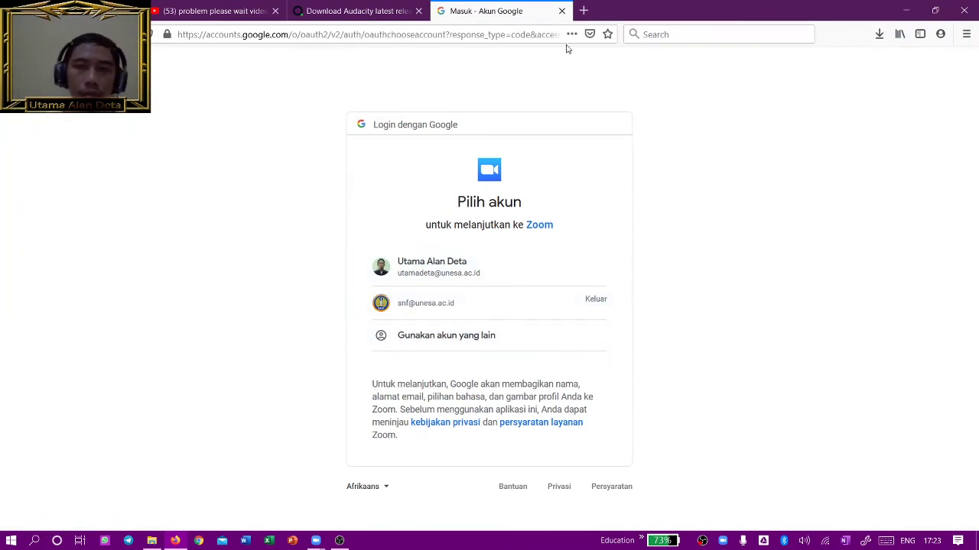
{"action": "left_click", "coordinate": [561, 10]}
{"action": "left_click", "coordinate": [907, 9]}
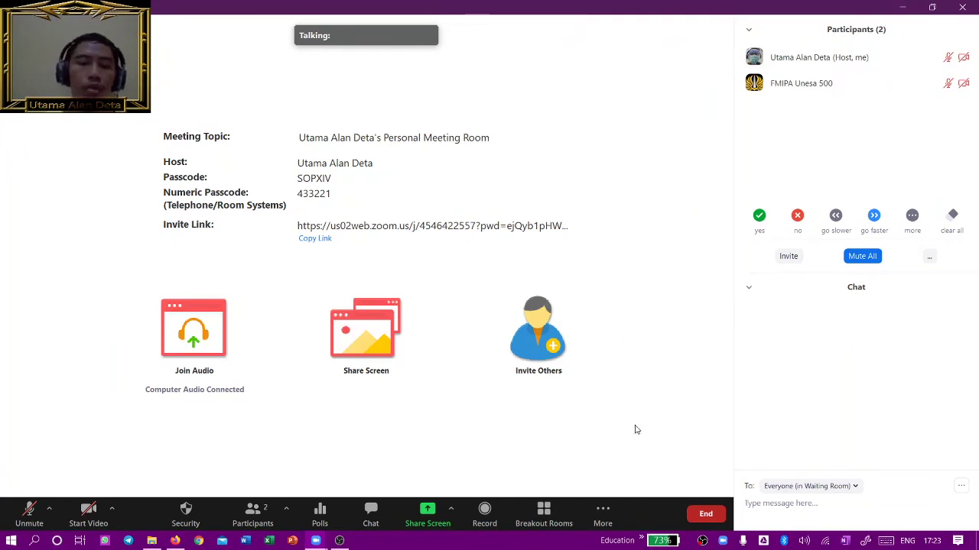
{"action": "left_click", "coordinate": [604, 517]}
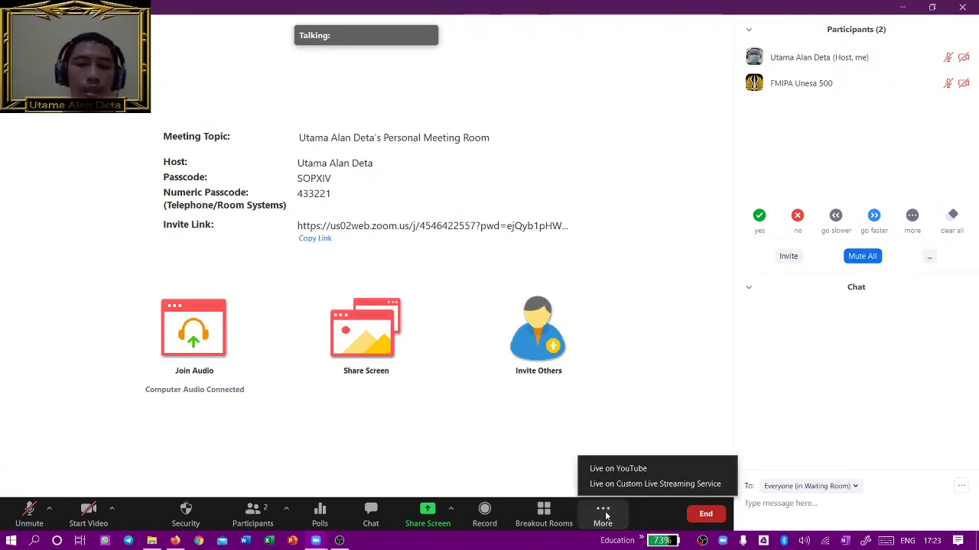
{"action": "left_click", "coordinate": [575, 336]}
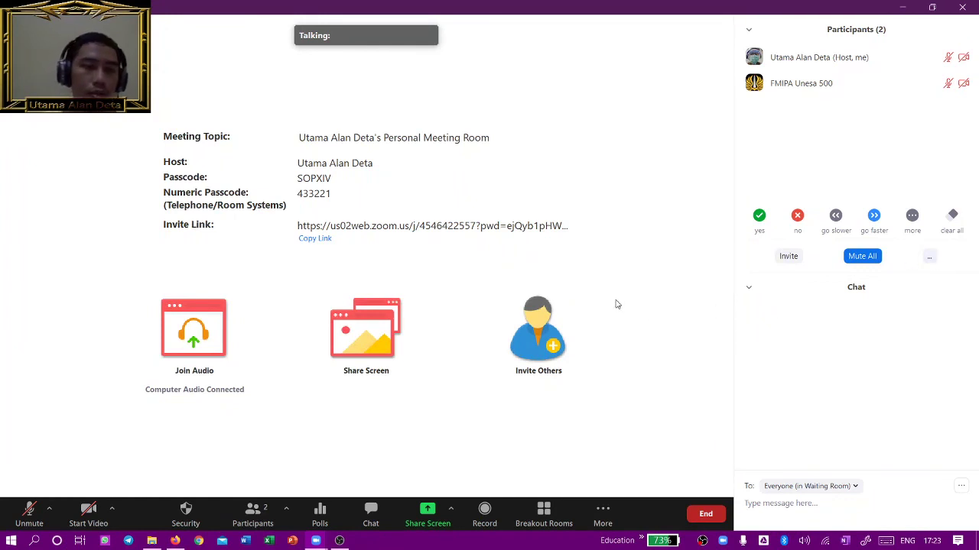
Close both the participants list and the chat so that only the meeting view is left
{"action": "mouse_move", "coordinate": [755, 61]}
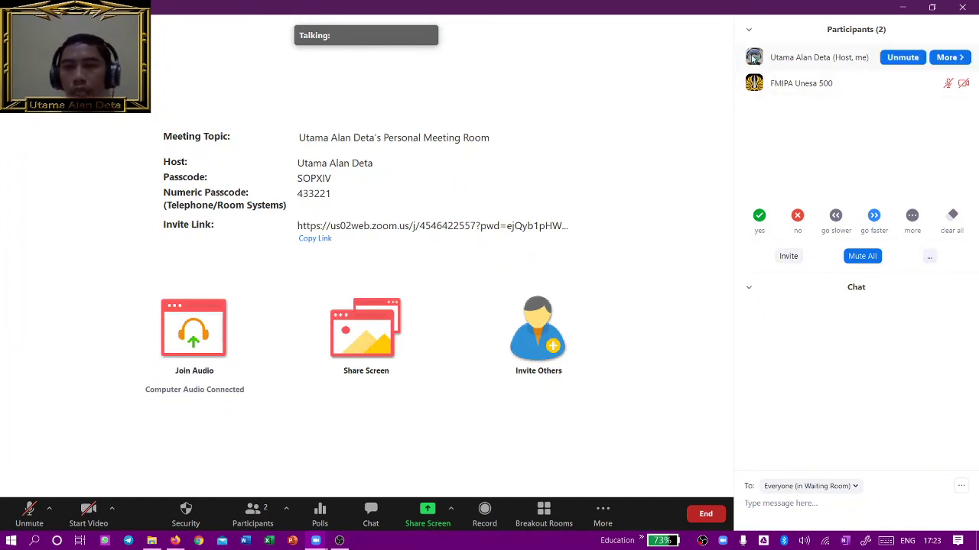
{"action": "left_click", "coordinate": [749, 29]}
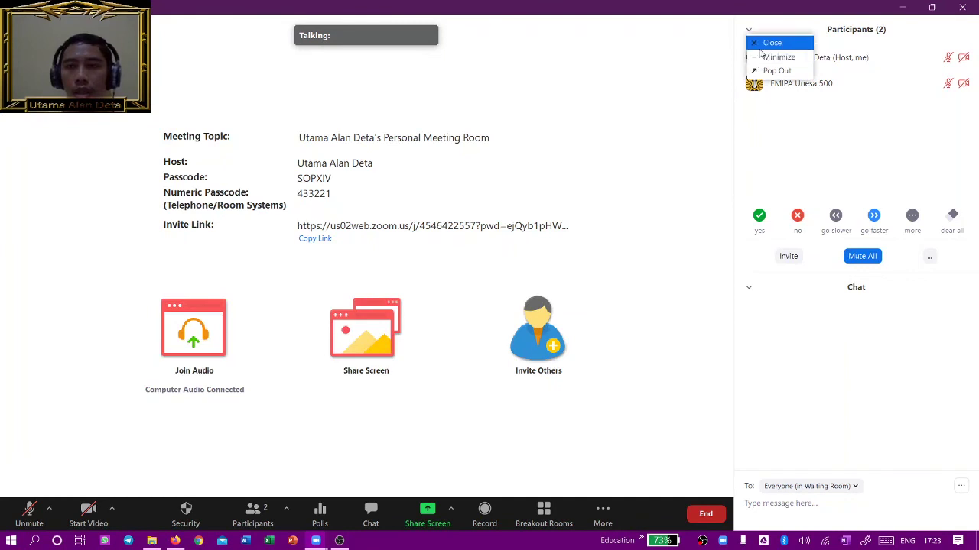
{"action": "left_click", "coordinate": [761, 46]}
{"action": "left_click", "coordinate": [749, 29]}
{"action": "left_click", "coordinate": [764, 41]}
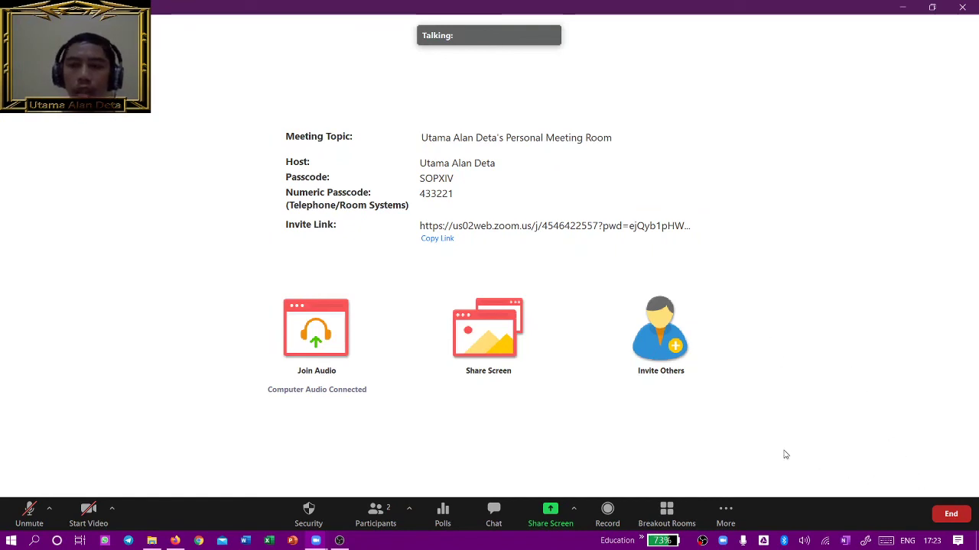
Check and cancel the options for ending the meeting, and reopen them to end the meeting for all
{"action": "left_click", "coordinate": [944, 514]}
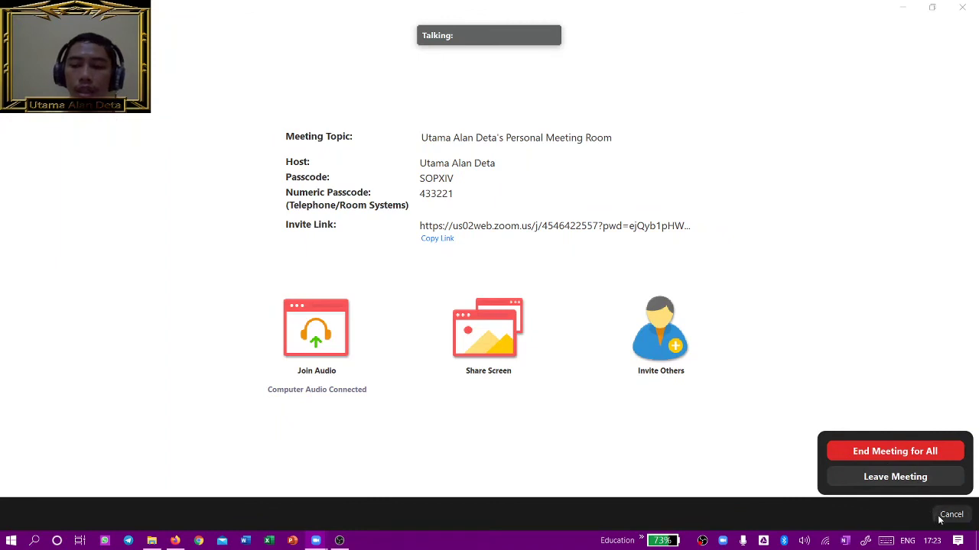
{"action": "left_click", "coordinate": [942, 516]}
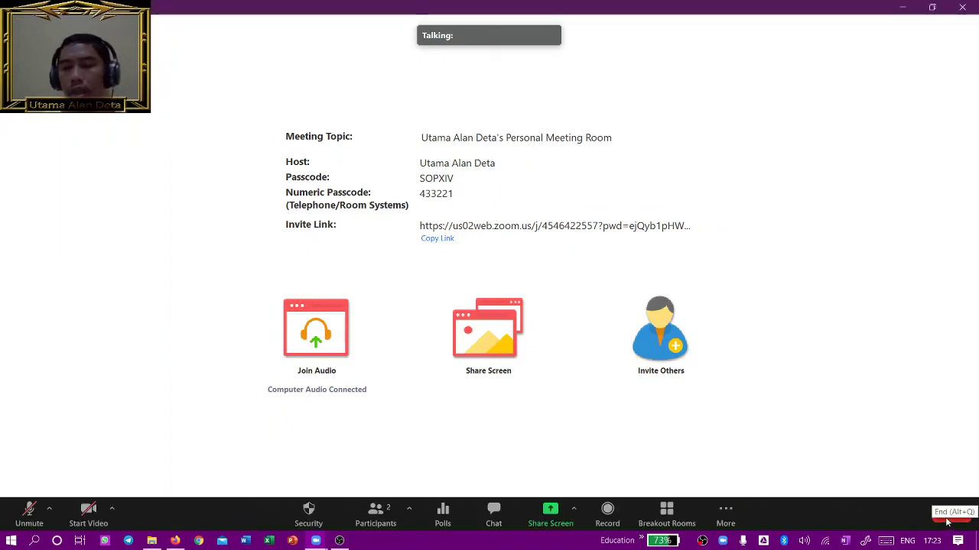
{"action": "left_click", "coordinate": [939, 520]}
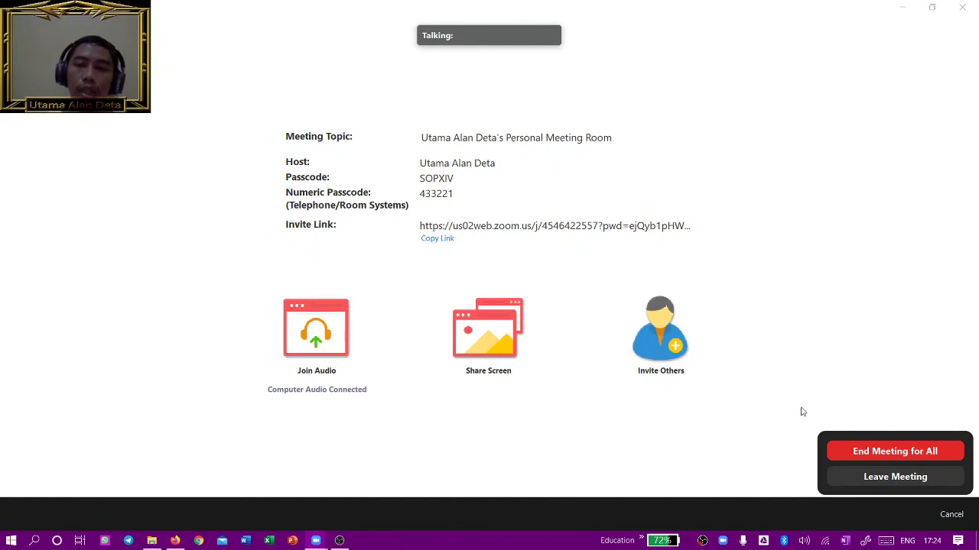
{"action": "left_click", "coordinate": [859, 454]}
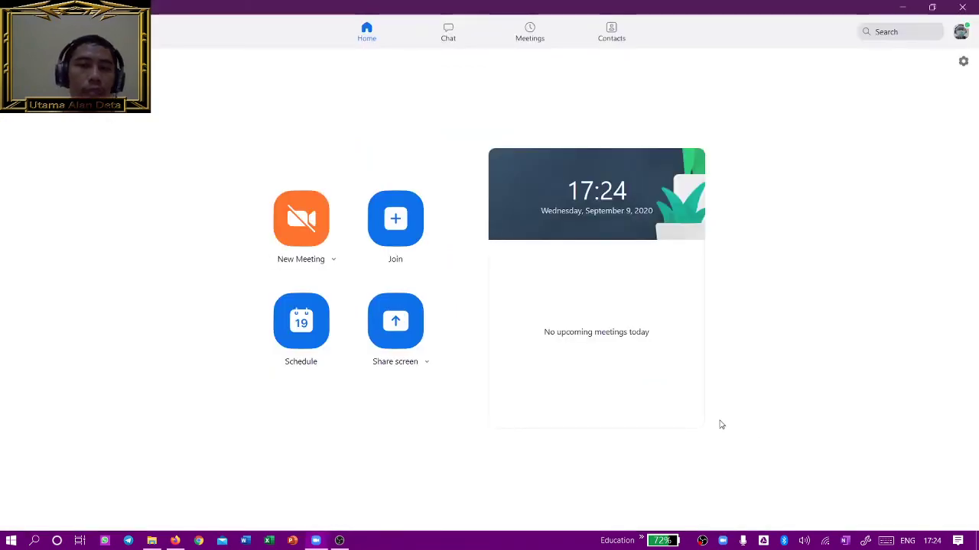